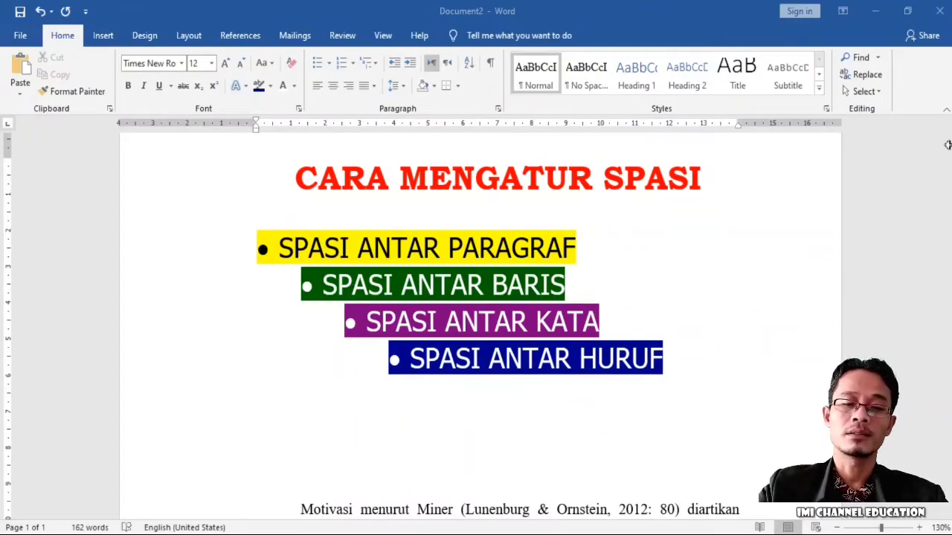
- Look over the list of spacing topics under the title CARA MENGATUR SPASI
{"action": "scroll", "coordinate": [869, 297], "scroll_direction": "down", "scroll_amount": 1}
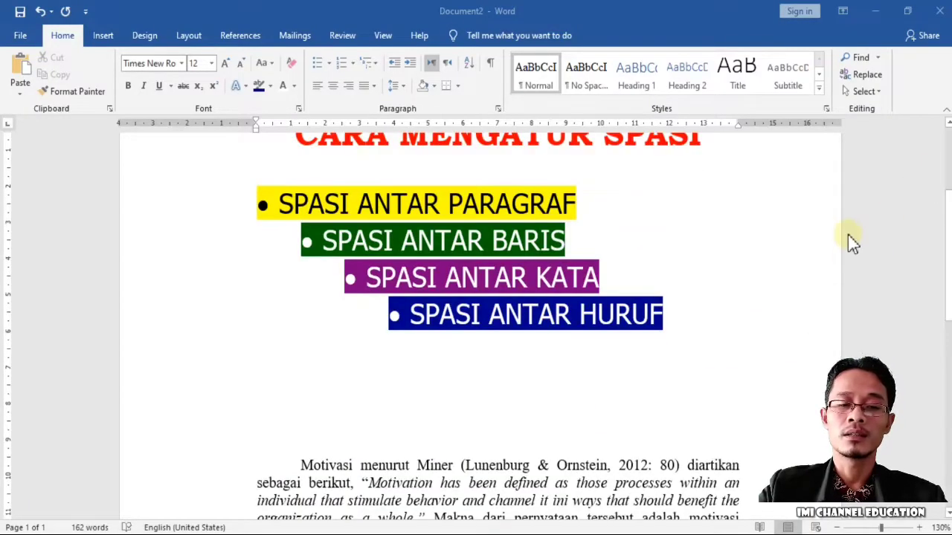
{"action": "left_click_drag", "start_coordinate": [948, 254], "coordinate": [949, 202]}
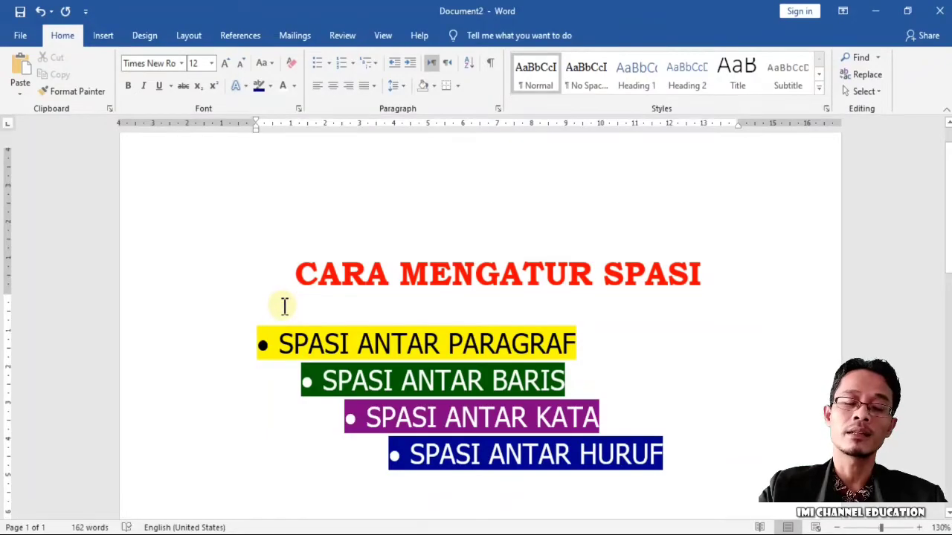
{"action": "scroll", "coordinate": [284, 308], "scroll_direction": "up", "scroll_amount": 1}
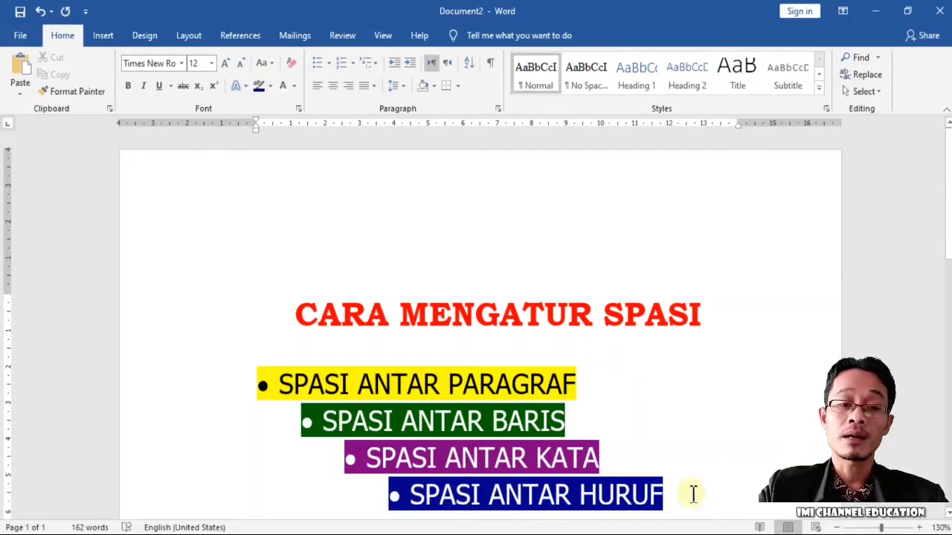
{"action": "left_click_drag", "start_coordinate": [601, 453], "coordinate": [441, 422]}
{"action": "left_click", "coordinate": [441, 421]}
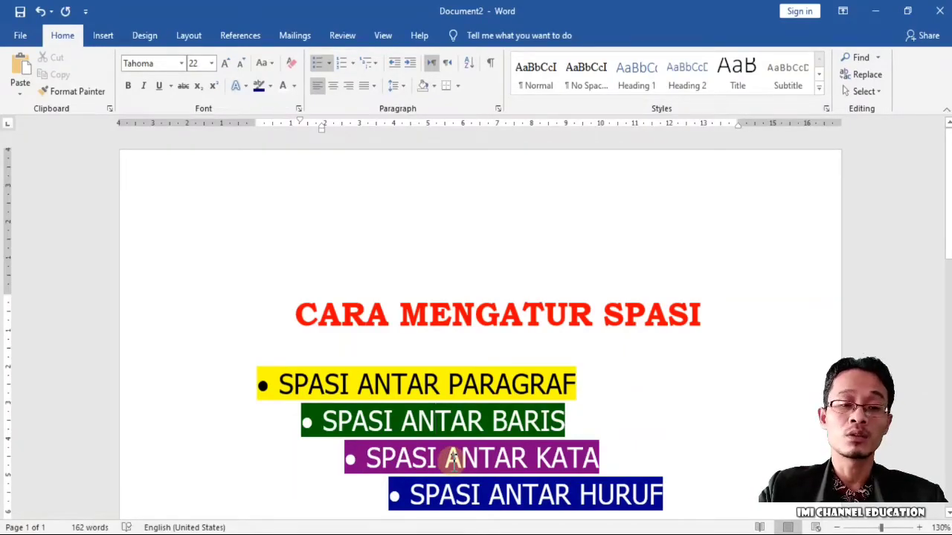
{"action": "left_click_drag", "start_coordinate": [446, 458], "coordinate": [578, 464]}
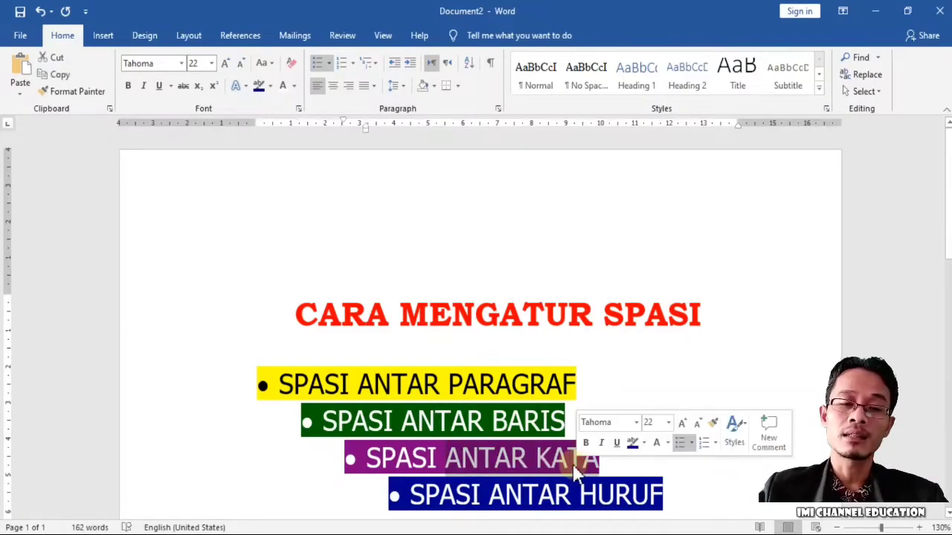
{"action": "left_click", "coordinate": [574, 467]}
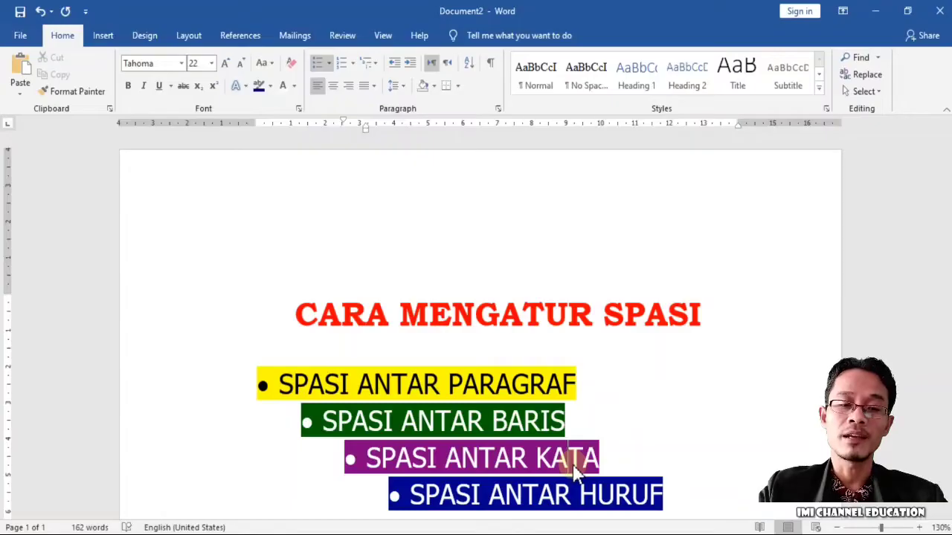
{"action": "scroll", "coordinate": [571, 464], "scroll_direction": "down", "scroll_amount": 1}
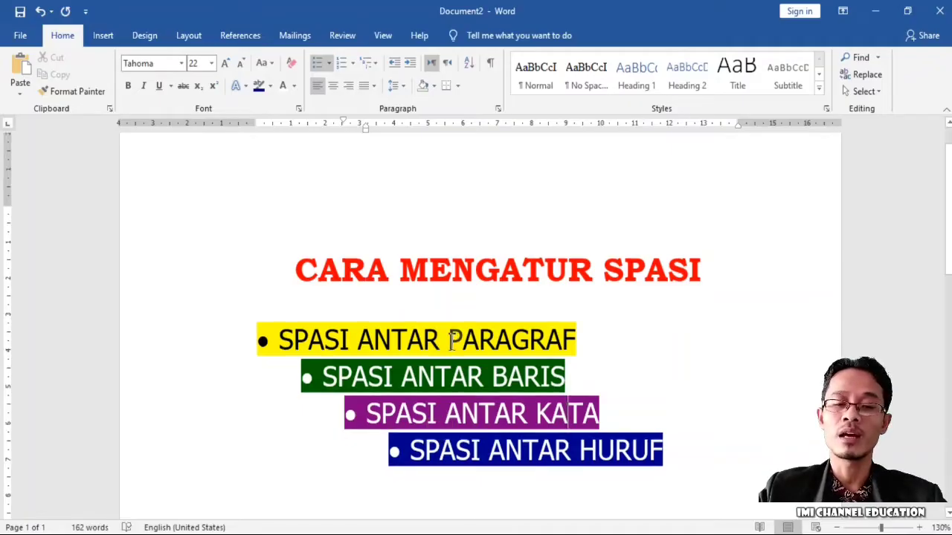
{"action": "scroll", "coordinate": [481, 357], "scroll_direction": "down", "scroll_amount": 1}
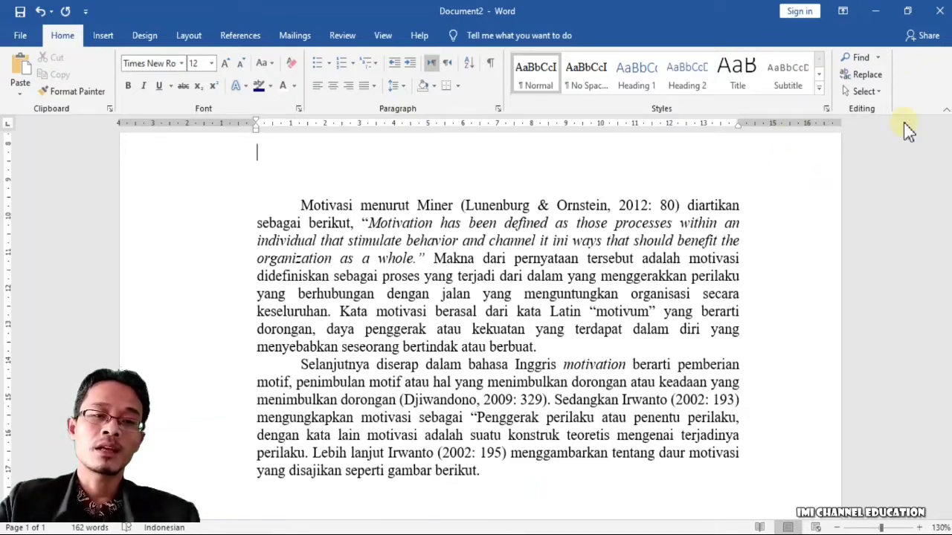
- Examine where each of the two body paragraphs about motivation begins and ends
{"action": "left_click", "coordinate": [302, 206]}
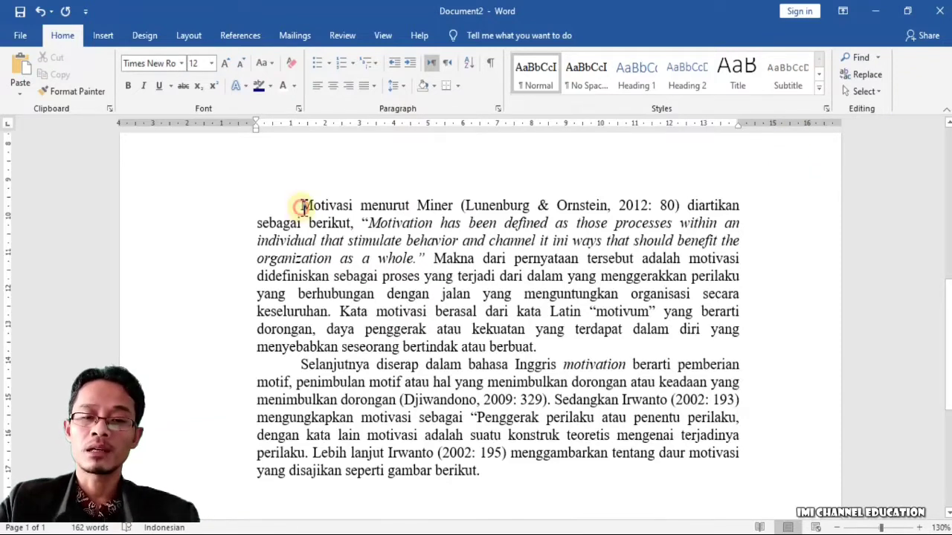
{"action": "left_click", "coordinate": [537, 347], "text": "shift"}
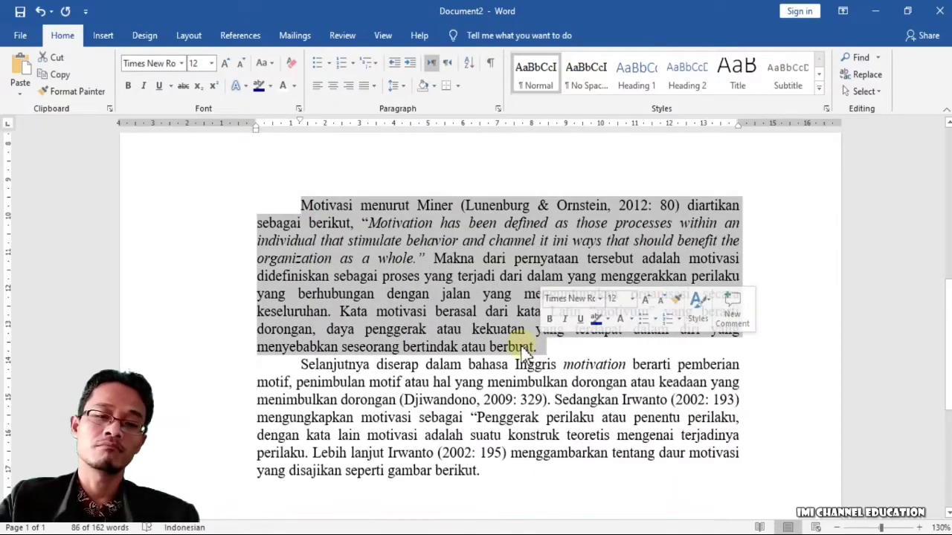
{"action": "left_click", "coordinate": [524, 350]}
{"action": "left_click", "coordinate": [296, 365]}
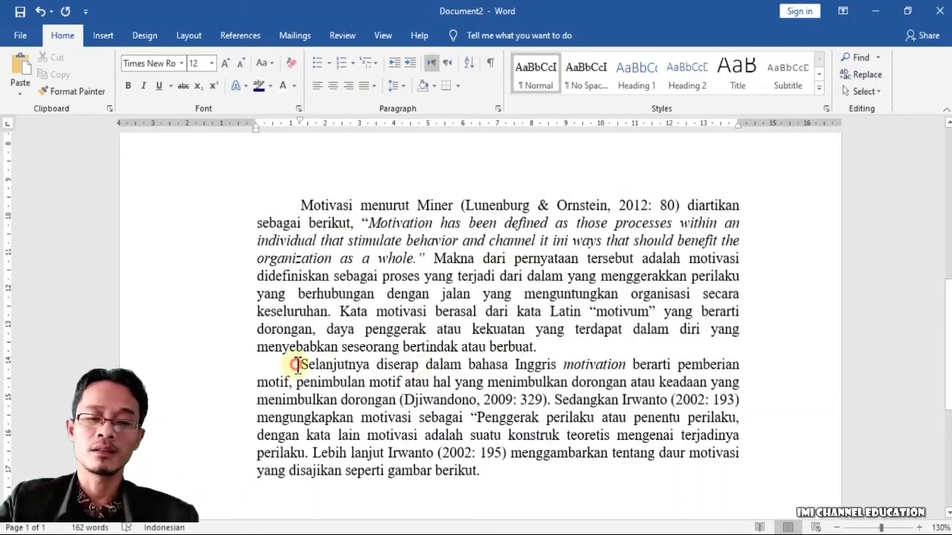
{"action": "left_click_drag", "start_coordinate": [296, 364], "coordinate": [492, 468]}
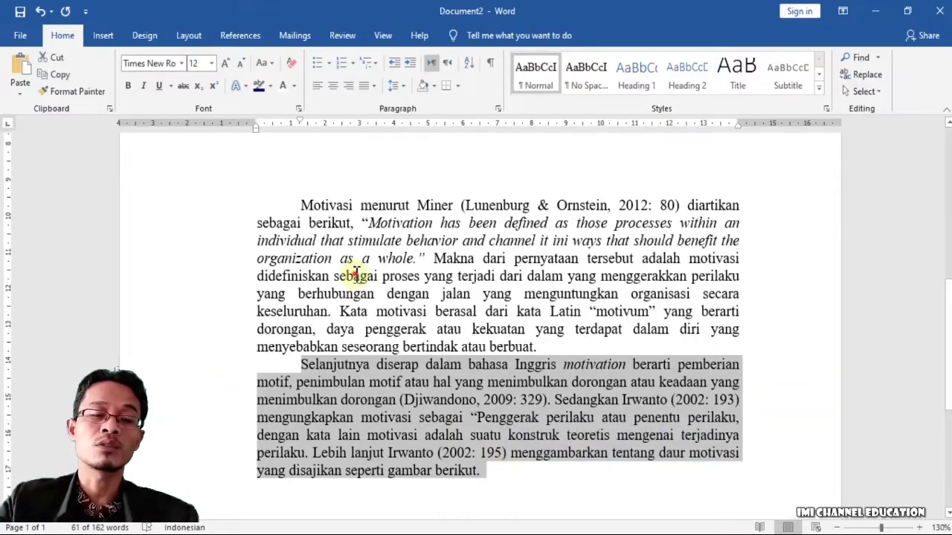
{"action": "left_click", "coordinate": [353, 276]}
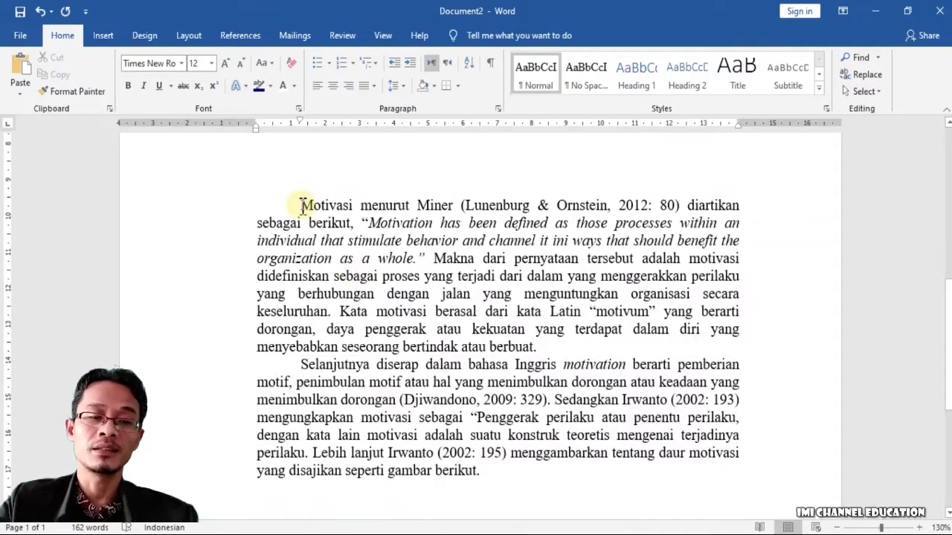
{"action": "left_click", "coordinate": [302, 363]}
{"action": "left_click_drag", "start_coordinate": [302, 363], "coordinate": [365, 381]}
{"action": "left_click", "coordinate": [364, 381]}
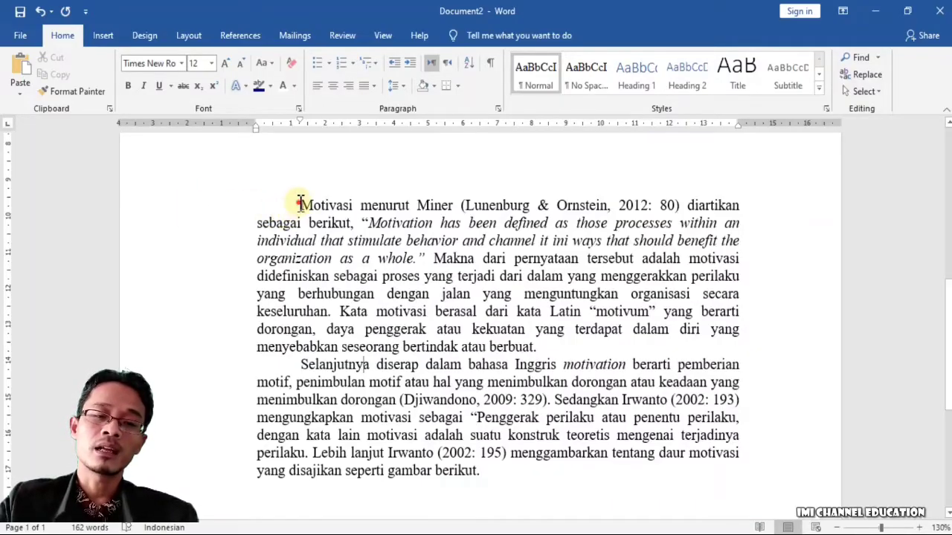
- Set the line spacing of both motivation paragraphs to 1.5
{"action": "left_click_drag", "start_coordinate": [299, 205], "coordinate": [506, 453]}
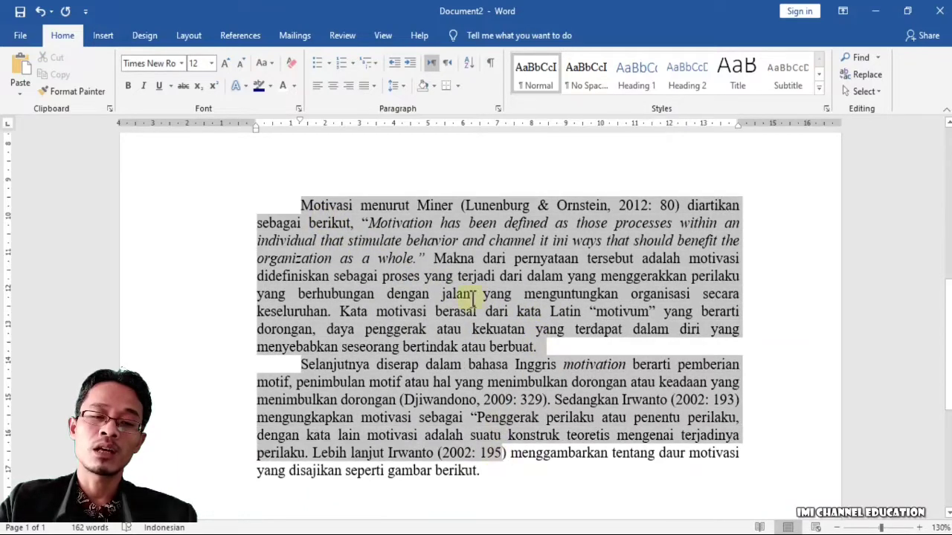
{"action": "left_click_drag", "start_coordinate": [472, 295], "coordinate": [491, 478]}
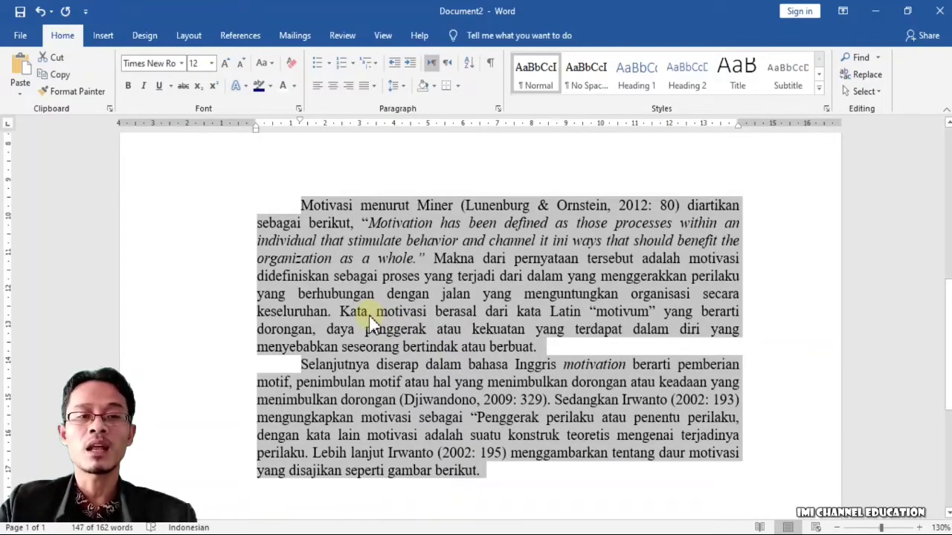
{"action": "left_click", "coordinate": [405, 87]}
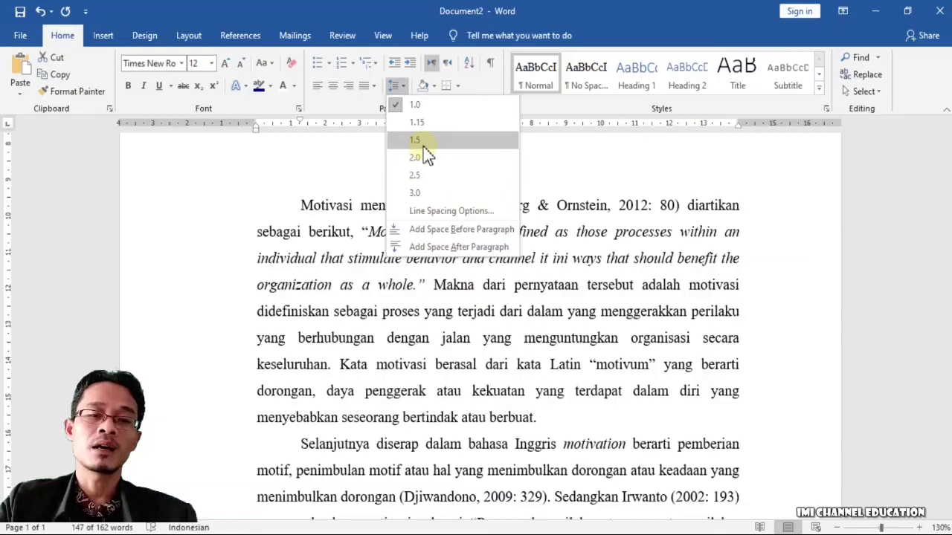
{"action": "left_click", "coordinate": [421, 141]}
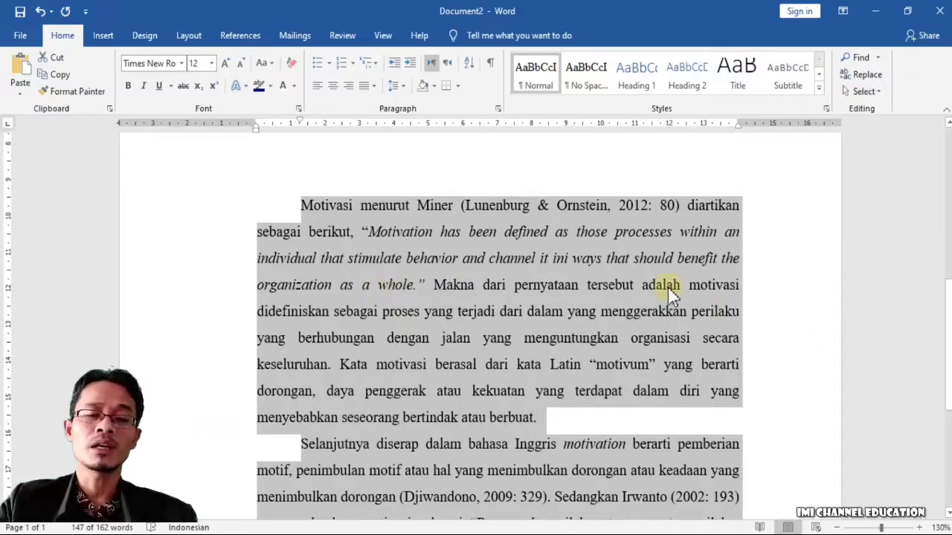
- Set the line spacing of both paragraphs to 2.0 and inspect the gap between them
{"action": "left_click", "coordinate": [406, 86]}
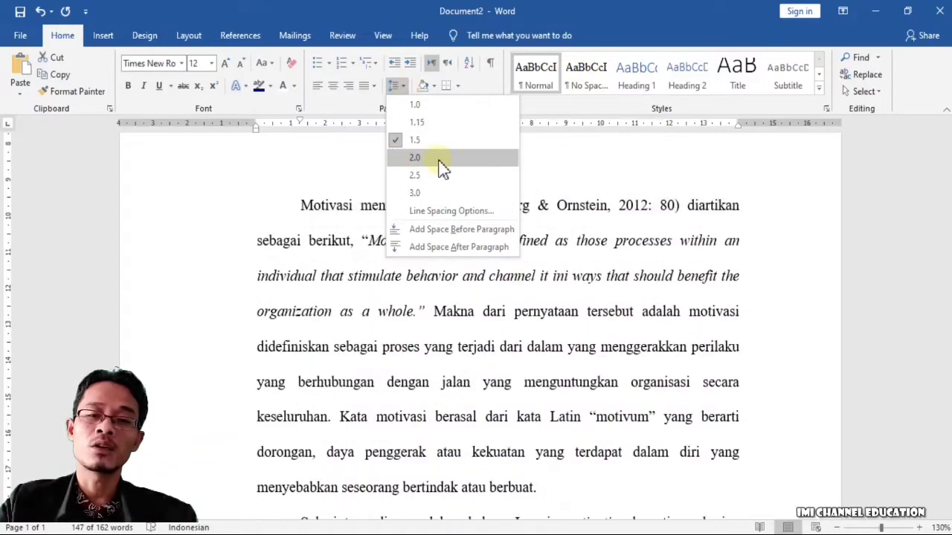
{"action": "left_click", "coordinate": [437, 158]}
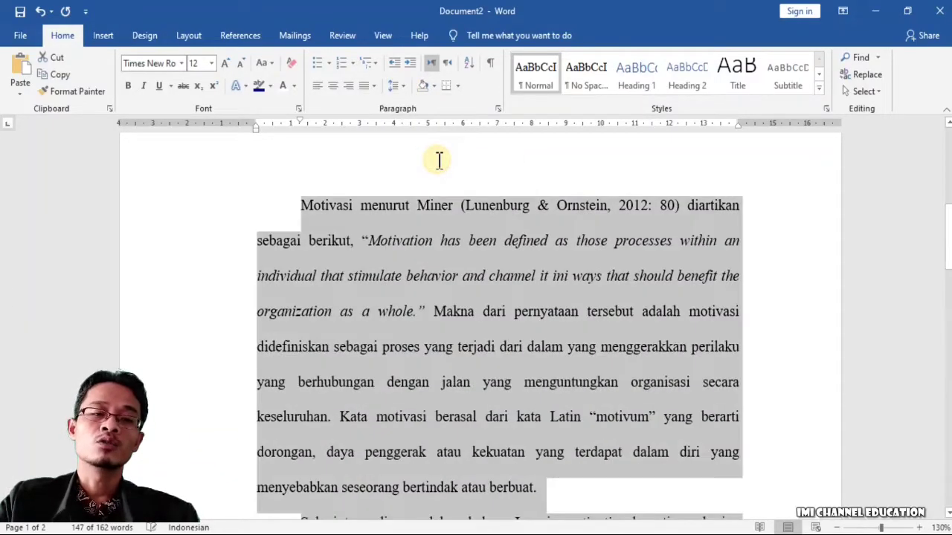
{"action": "left_click", "coordinate": [436, 154]}
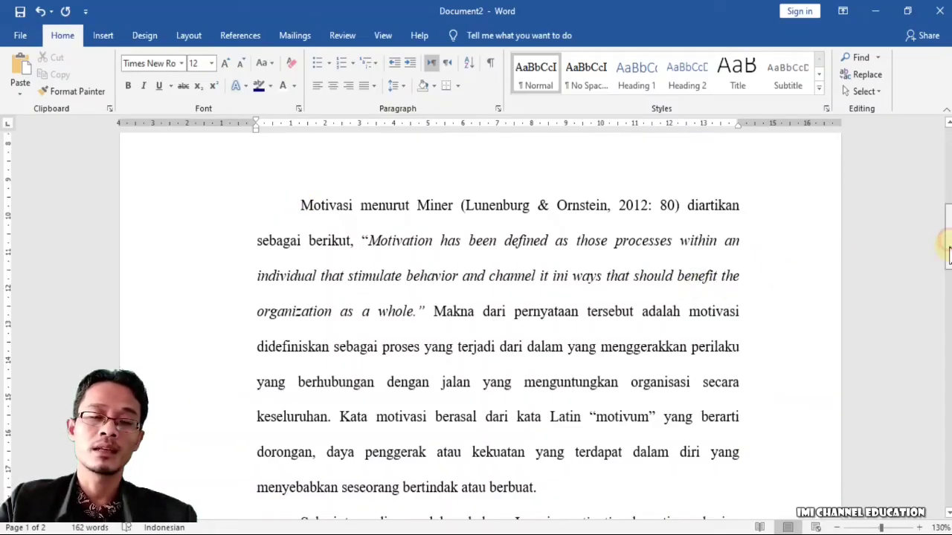
{"action": "mouse_move", "coordinate": [949, 248]}
{"action": "left_mouse_down"}
{"action": "mouse_move", "coordinate": [950, 265]}
{"action": "mouse_move", "coordinate": [949, 255]}
{"action": "left_mouse_up"}
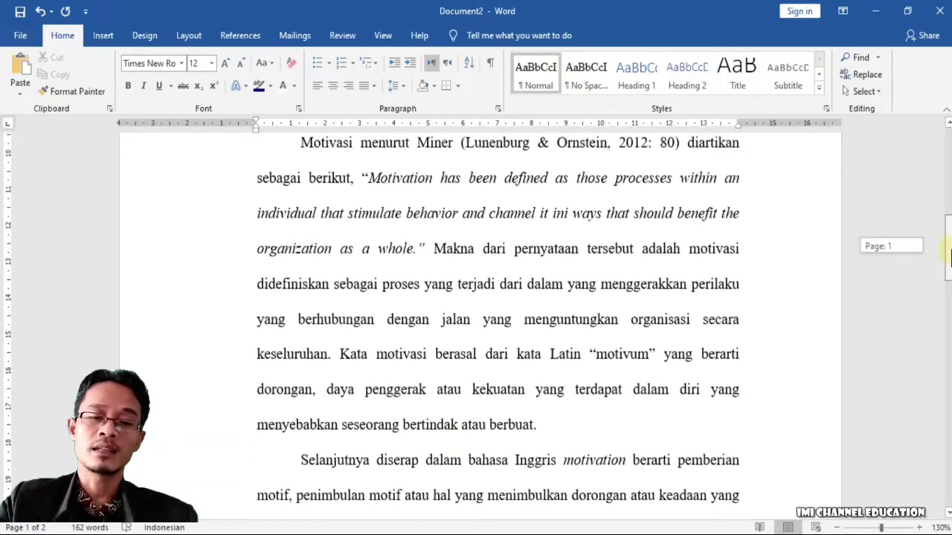
{"action": "left_click", "coordinate": [549, 425]}
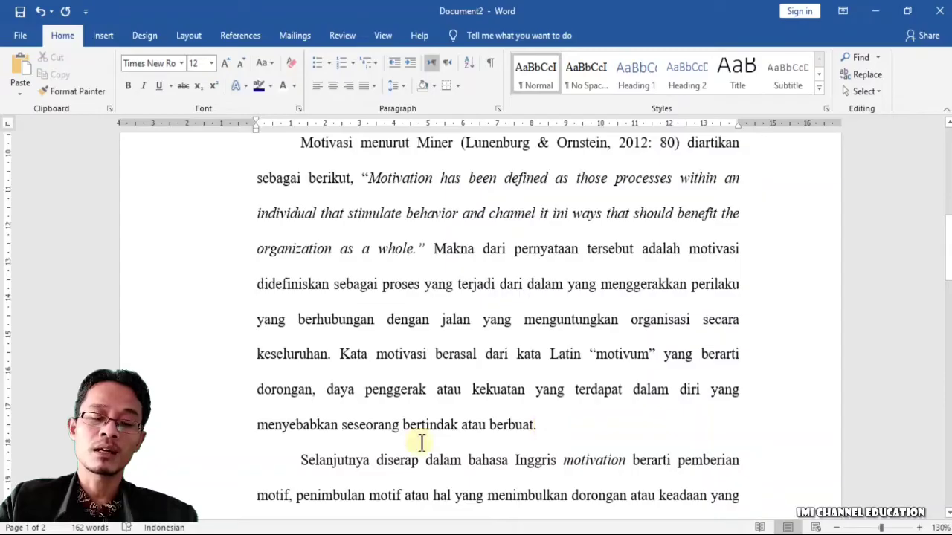
{"action": "left_click", "coordinate": [289, 460]}
{"action": "left_click", "coordinate": [289, 461]}
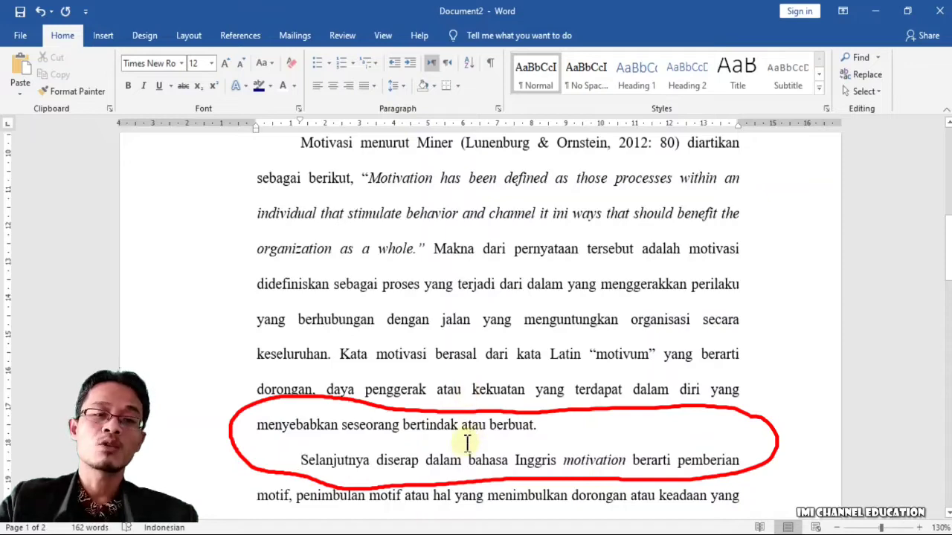
- Return the line spacing of the two motivation paragraphs to 1.5
{"action": "left_click_drag", "start_coordinate": [301, 145], "coordinate": [740, 459]}
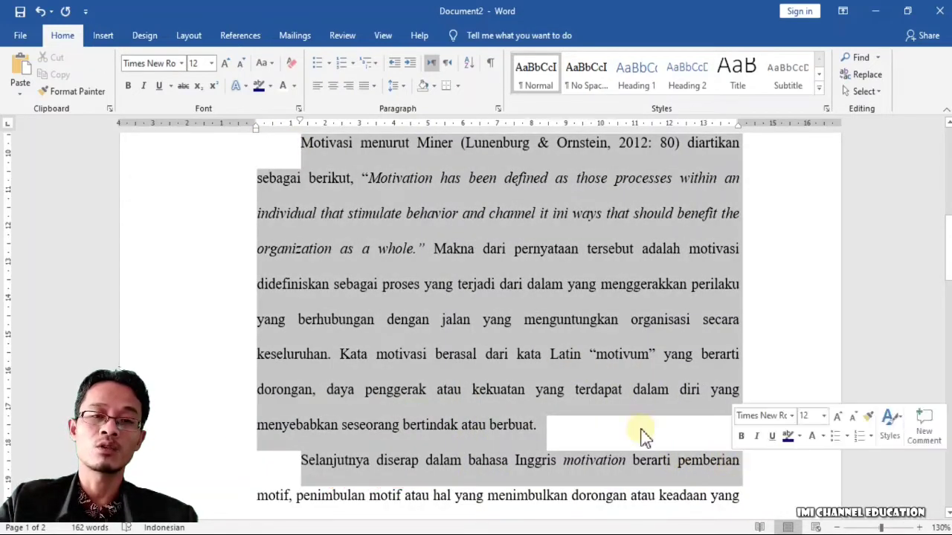
{"action": "left_click", "coordinate": [405, 85]}
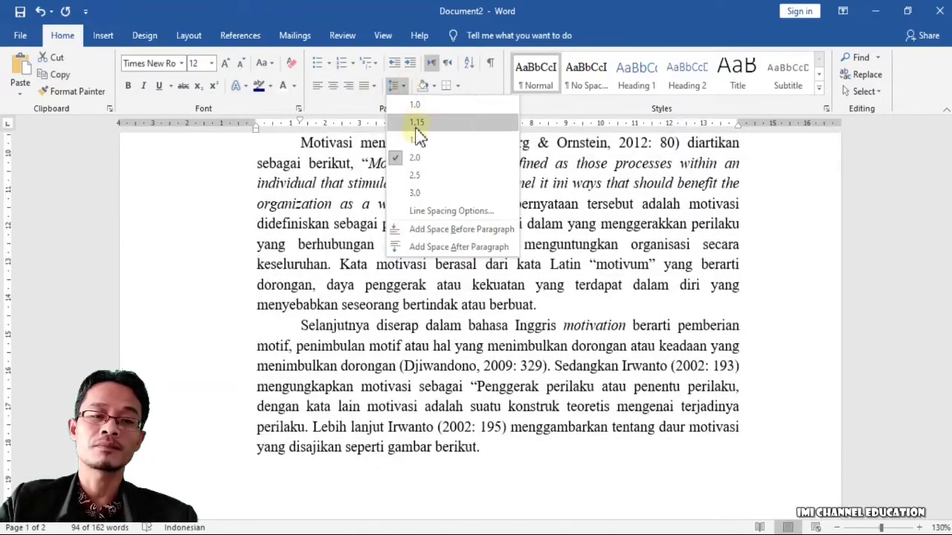
{"action": "left_click", "coordinate": [421, 141]}
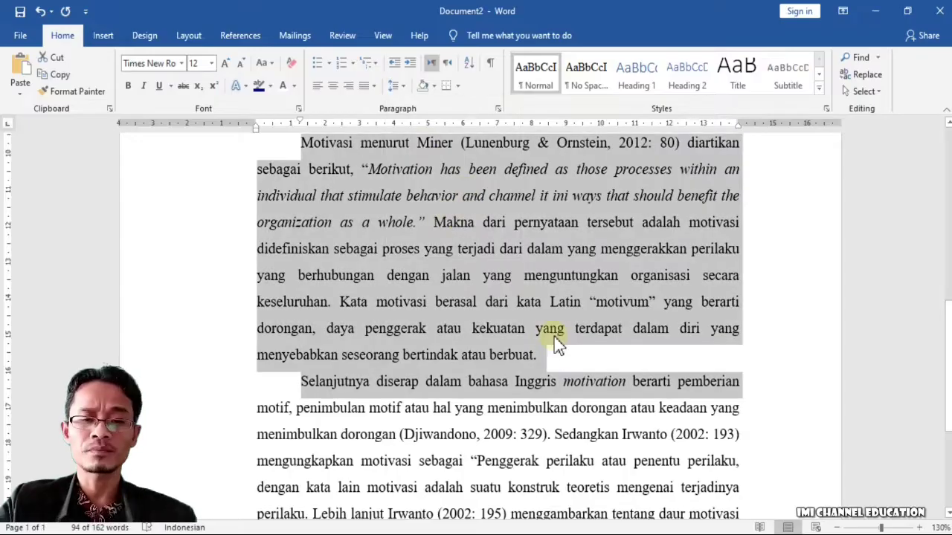
{"action": "left_click", "coordinate": [550, 336]}
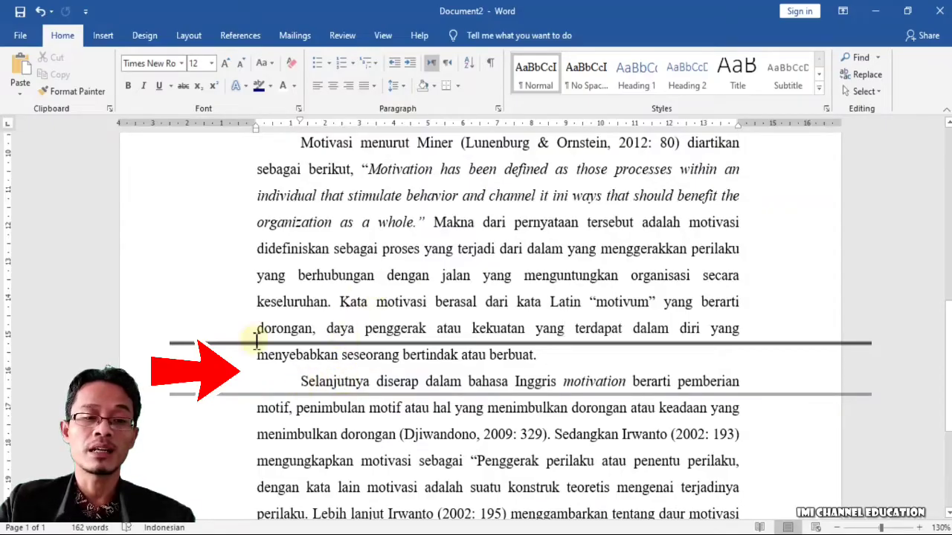
- Insert an empty line before the second paragraph, starting with "Selanjutnya", and remove it again
{"action": "left_click", "coordinate": [226, 354]}
{"action": "left_click", "coordinate": [301, 381]}
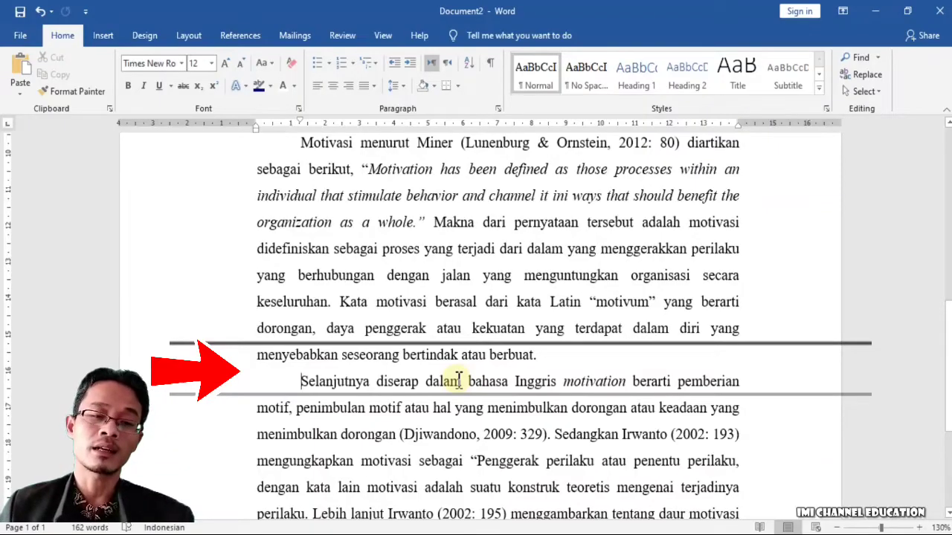
{"action": "key", "text": "Return"}
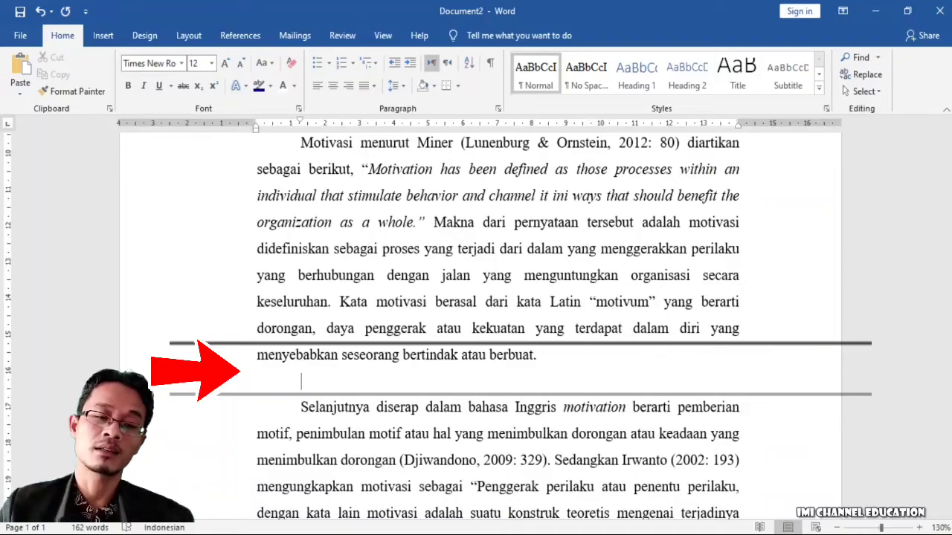
{"action": "key", "text": "Delete"}
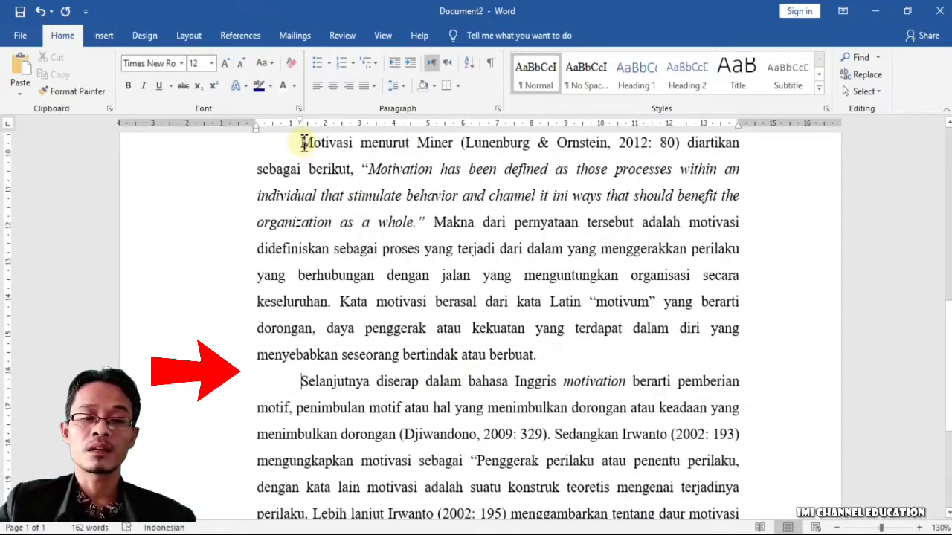
- Examine the gap between the first paragraph's last line and the second paragraph's first line
{"action": "left_click_drag", "start_coordinate": [301, 143], "coordinate": [533, 368]}
{"action": "left_click", "coordinate": [532, 368]}
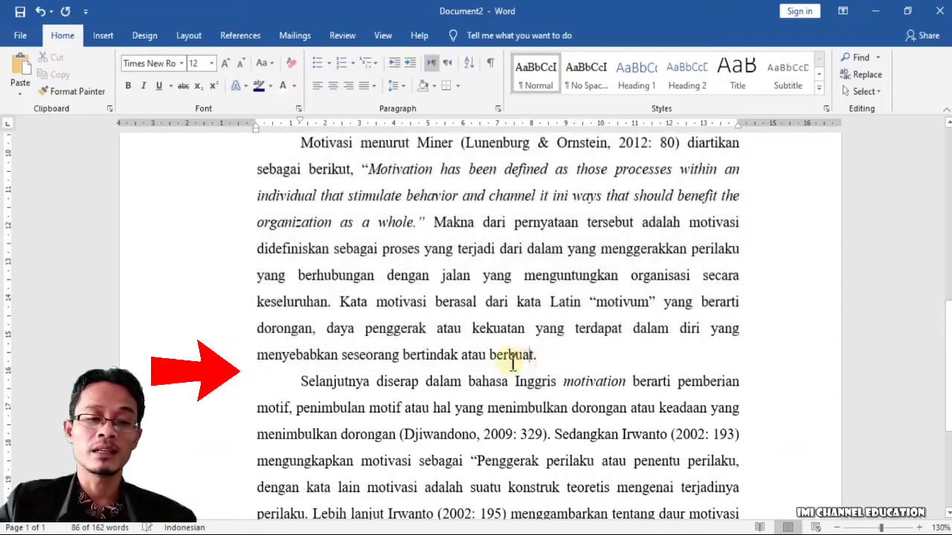
{"action": "left_click", "coordinate": [160, 355]}
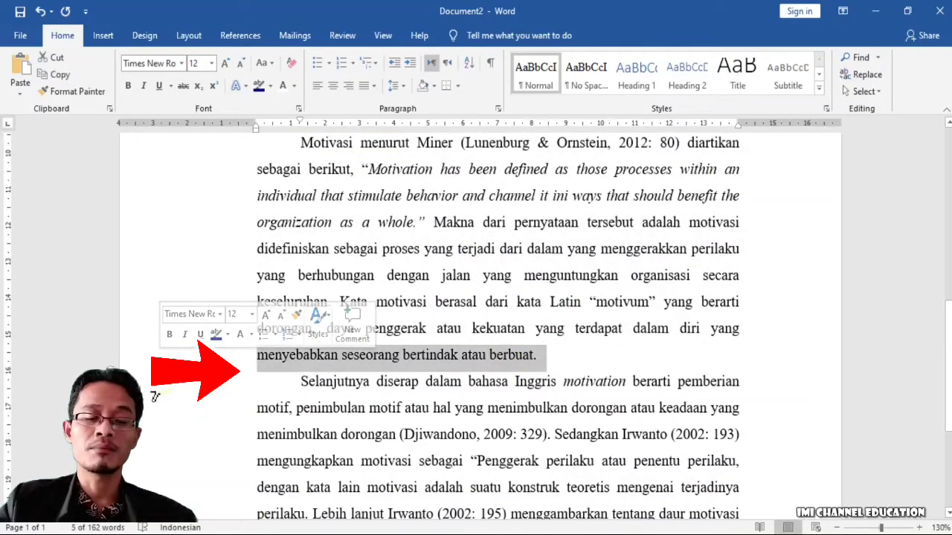
{"action": "left_click", "coordinate": [154, 385]}
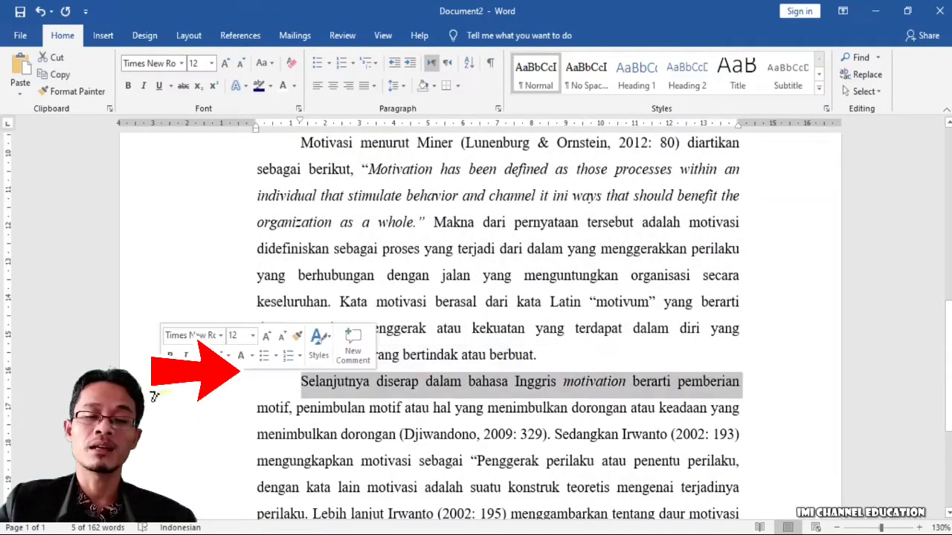
{"action": "left_click", "coordinate": [550, 355]}
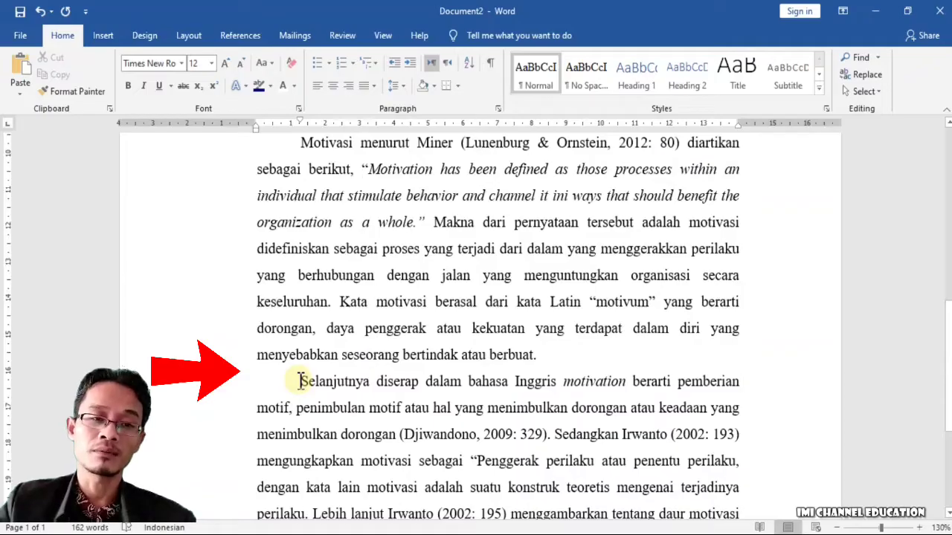
{"action": "left_click_drag", "start_coordinate": [301, 142], "coordinate": [541, 357]}
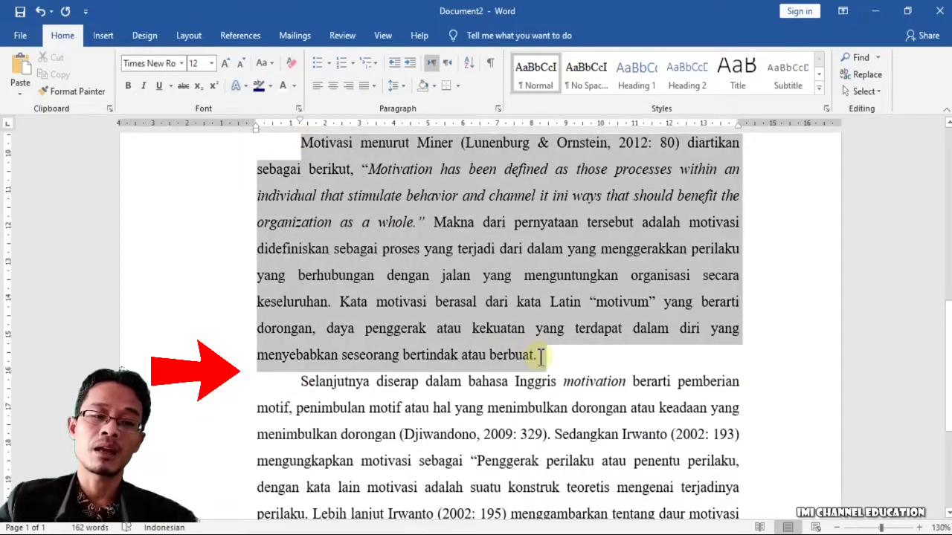
{"action": "left_click_drag", "start_coordinate": [302, 382], "coordinate": [321, 409]}
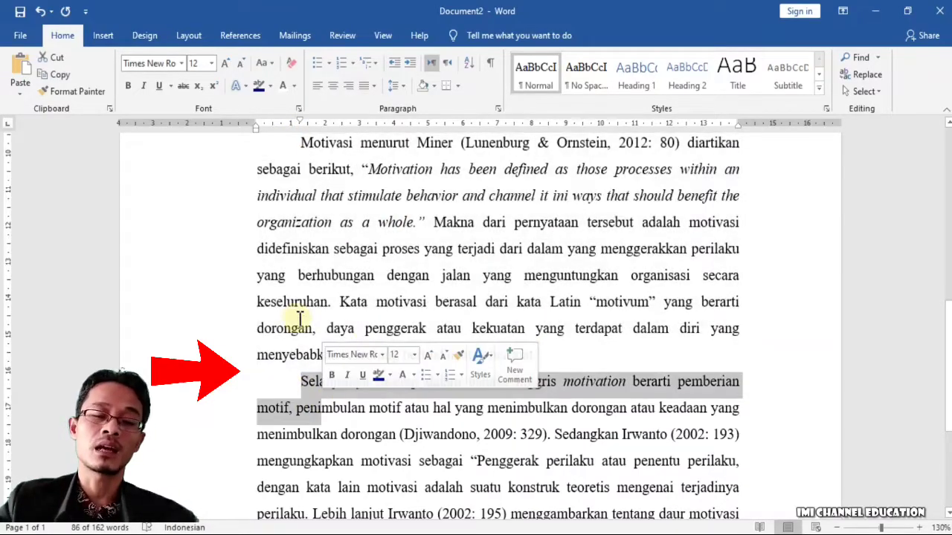
{"action": "left_click", "coordinate": [297, 322]}
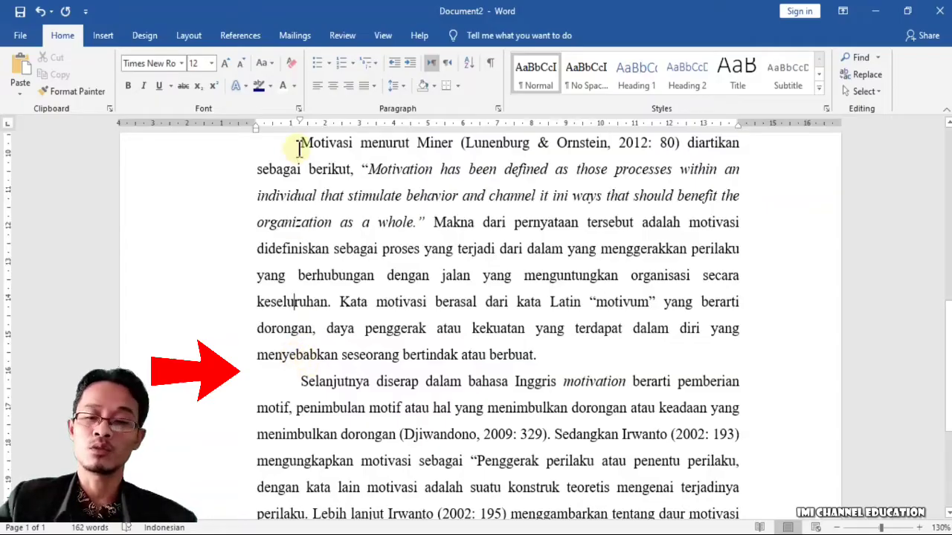
- Set the spacing before both motivation paragraphs to 6 pt and inspect the gap between them
{"action": "left_click_drag", "start_coordinate": [302, 146], "coordinate": [708, 409]}
{"action": "left_click_drag", "start_coordinate": [763, 450], "coordinate": [763, 450]}
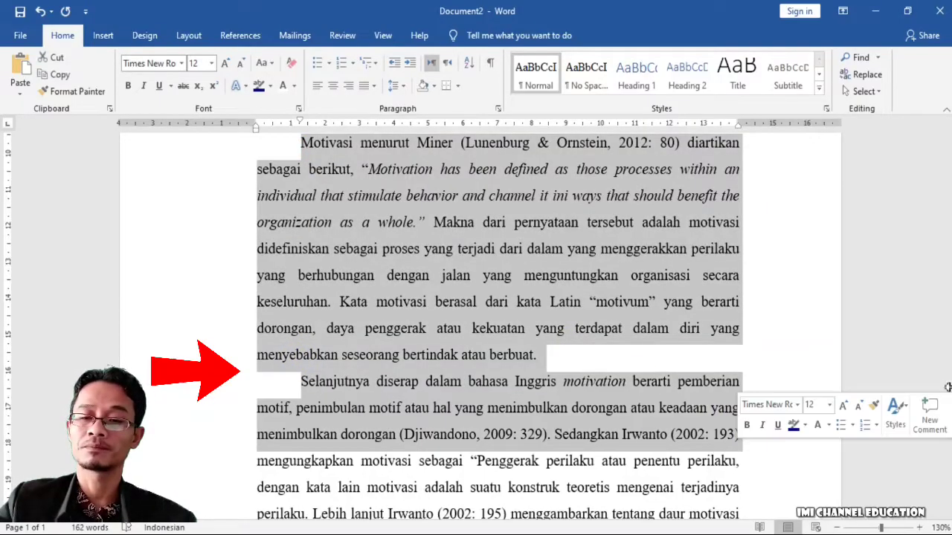
{"action": "left_click_drag", "start_coordinate": [949, 384], "coordinate": [950, 408]}
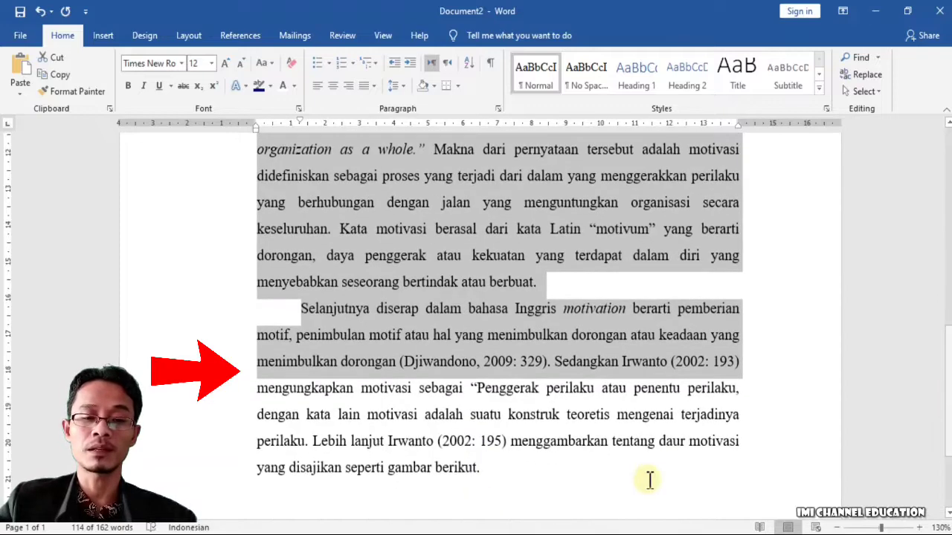
{"action": "left_click", "coordinate": [483, 466], "text": "shift"}
{"action": "mouse_move", "coordinate": [948, 369]}
{"action": "left_mouse_down"}
{"action": "mouse_move", "coordinate": [945, 340]}
{"action": "mouse_move", "coordinate": [946, 349]}
{"action": "left_mouse_up"}
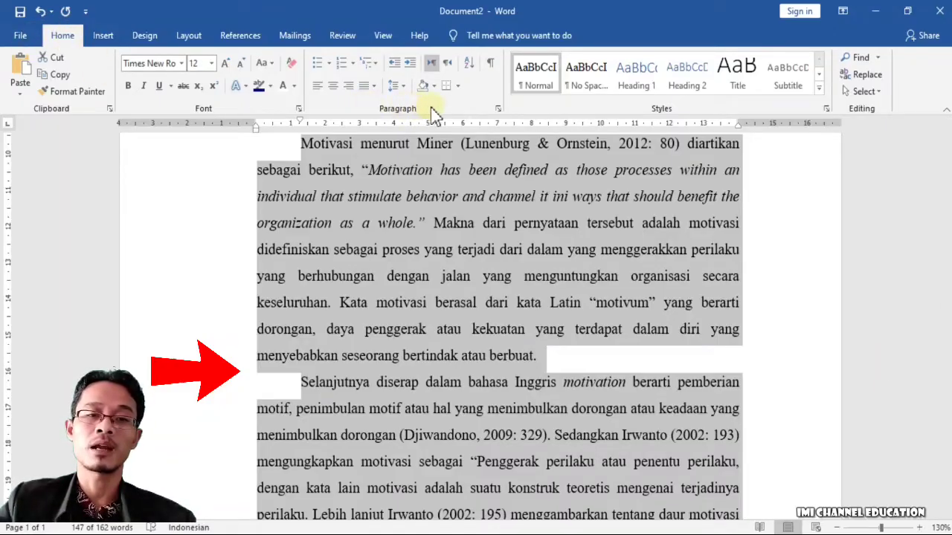
{"action": "left_click", "coordinate": [499, 109]}
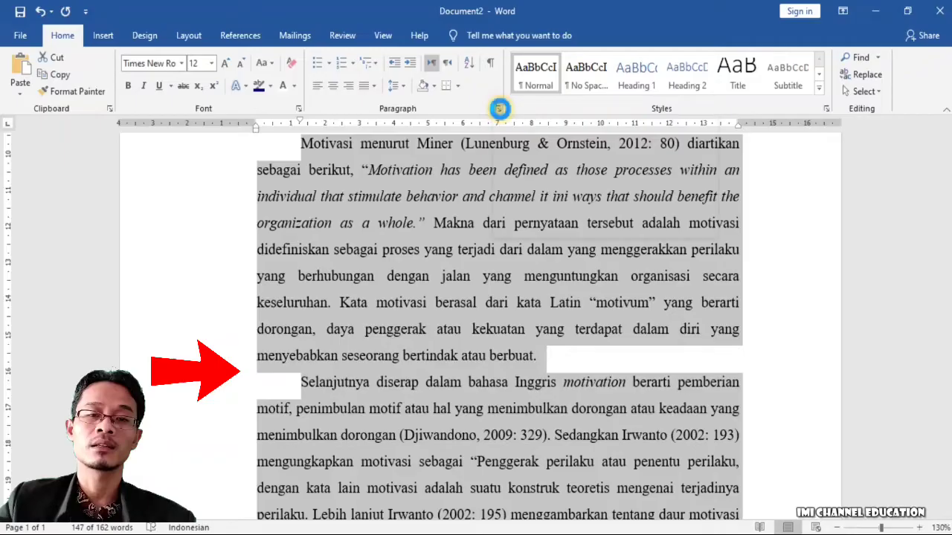
{"action": "left_click_drag", "start_coordinate": [489, 73], "coordinate": [772, 57]}
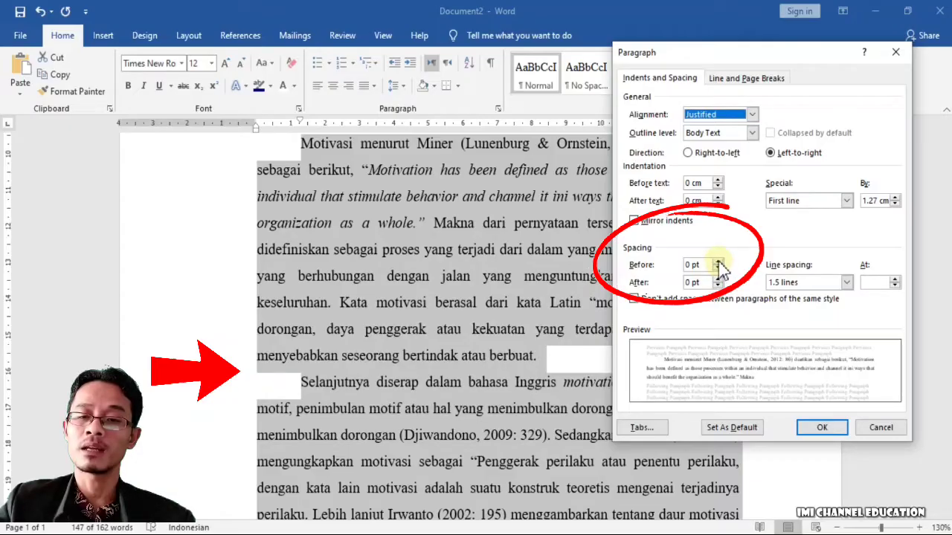
{"action": "left_click", "coordinate": [718, 262]}
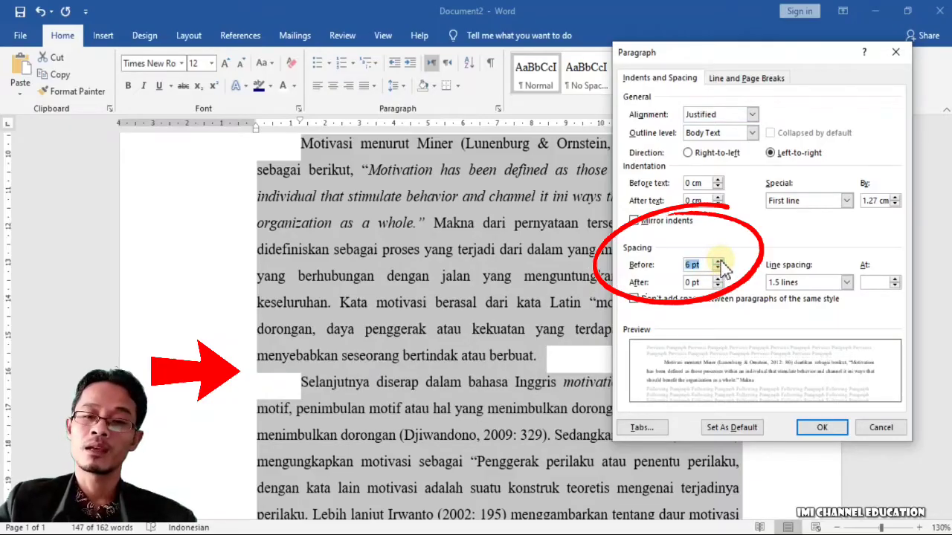
{"action": "left_click", "coordinate": [818, 428]}
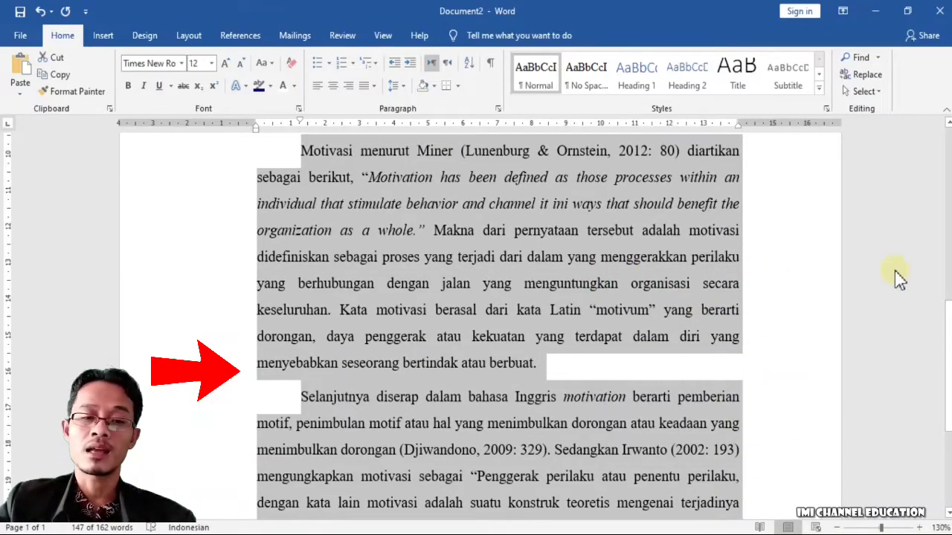
{"action": "left_click", "coordinate": [554, 385]}
{"action": "left_click_drag", "start_coordinate": [554, 366], "coordinate": [341, 363]}
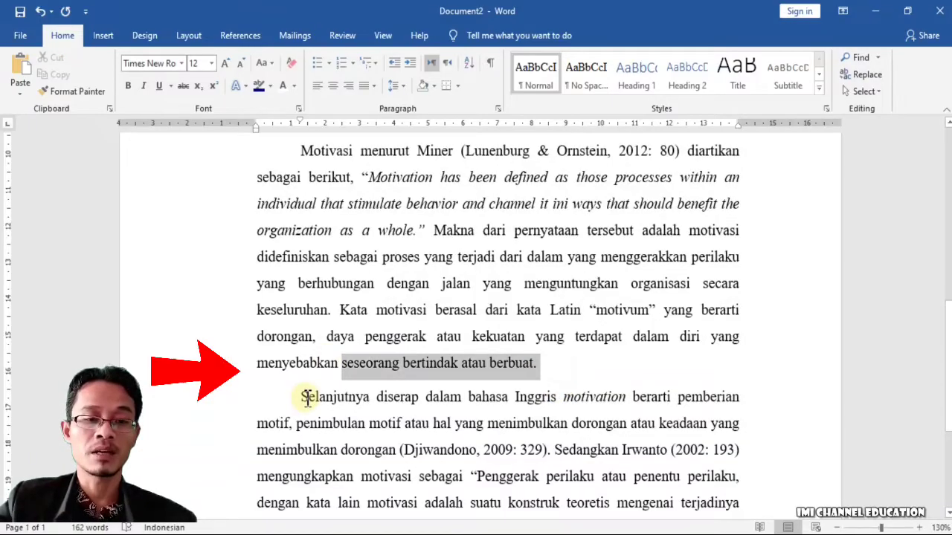
{"action": "left_click", "coordinate": [307, 397]}
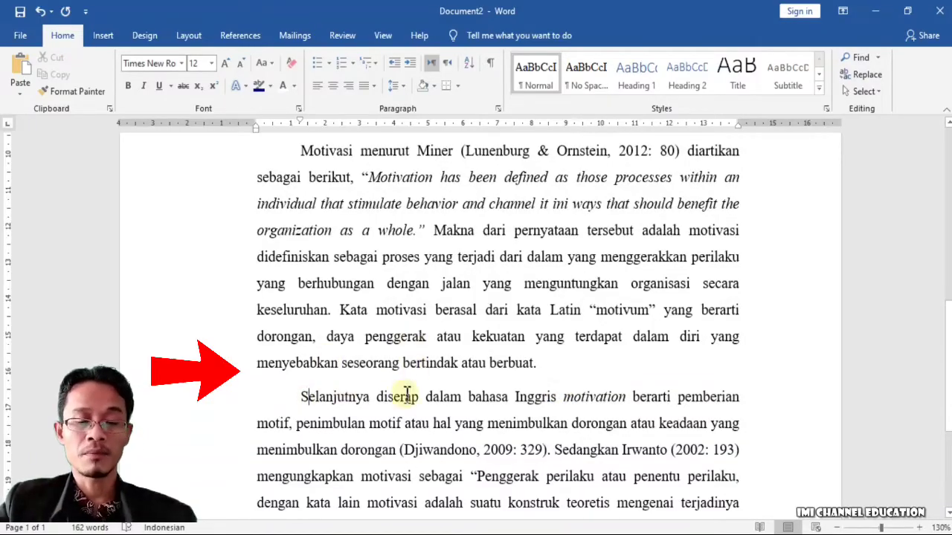
- Undo the 6 pt spacing before the paragraphs and clear the empty line above the paragraph starting with "Selanjutnya"
{"action": "left_click", "coordinate": [558, 364]}
{"action": "key", "text": "Return"}
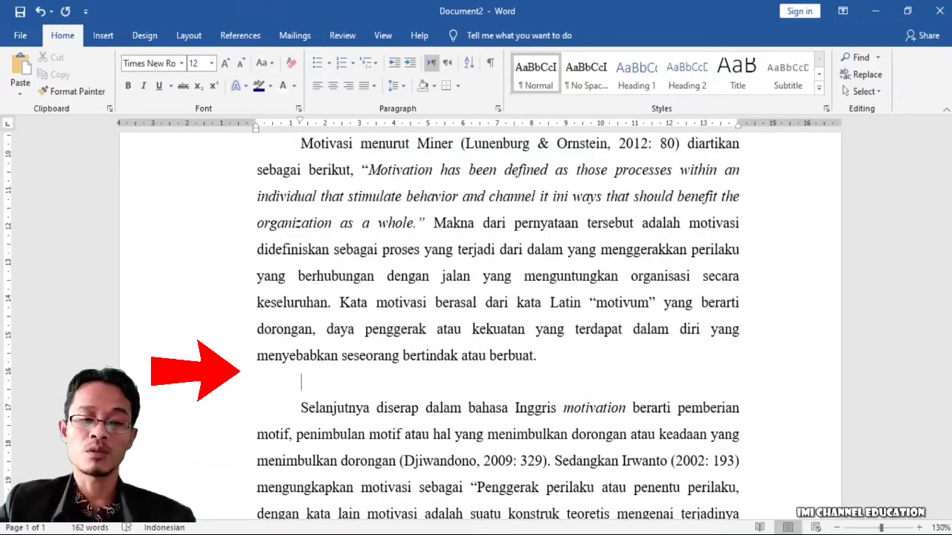
{"action": "key", "text": "BackSpace"}
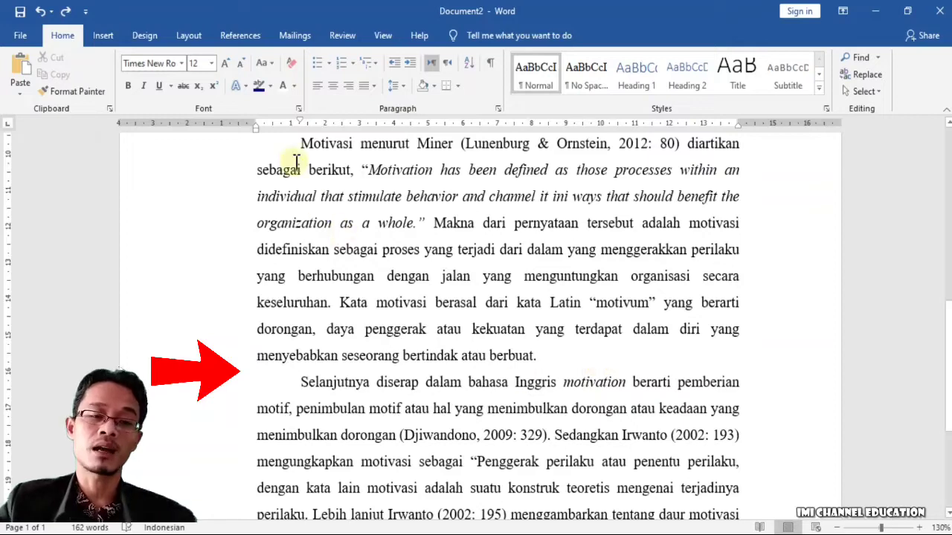
- Set the spacing before both motivation paragraphs to 8 pt
{"action": "key", "text": "ctrl+shift+Up"}
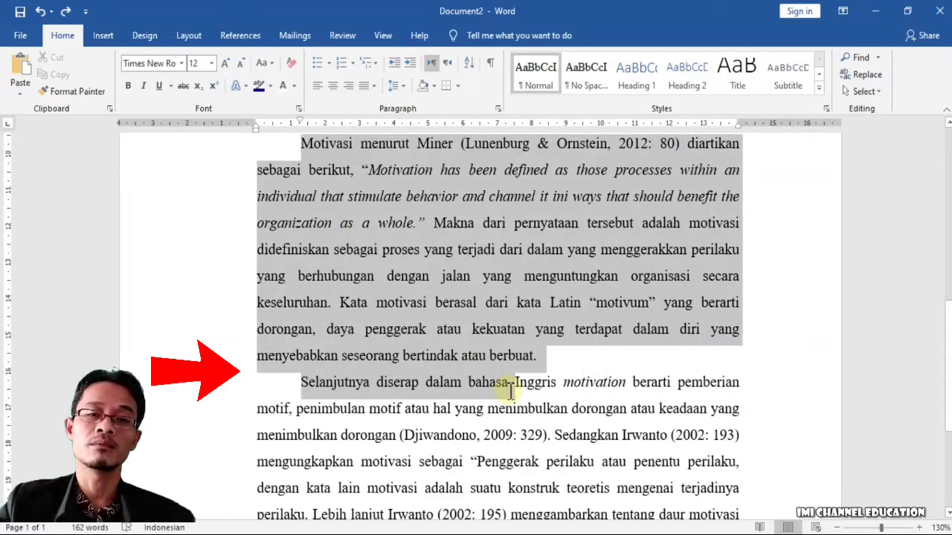
{"action": "left_click", "coordinate": [497, 109]}
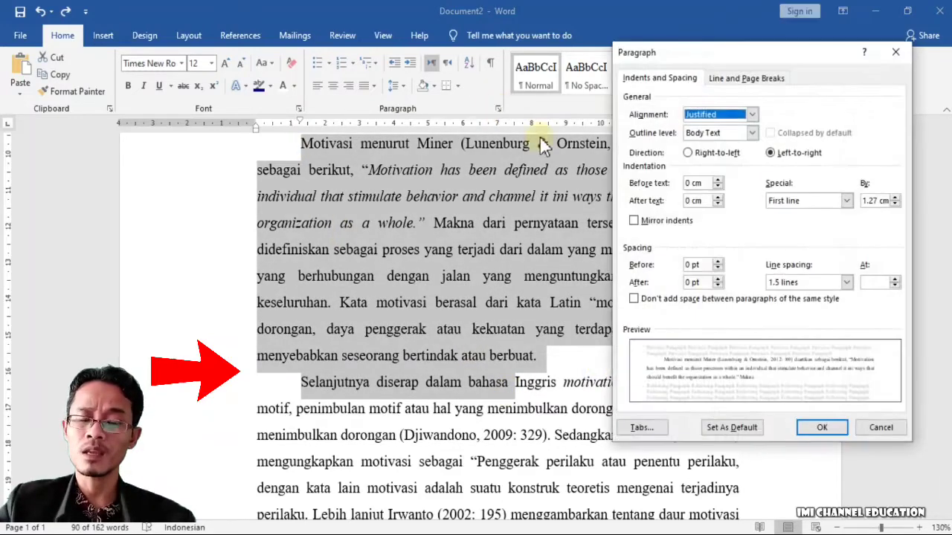
{"action": "left_click", "coordinate": [718, 261]}
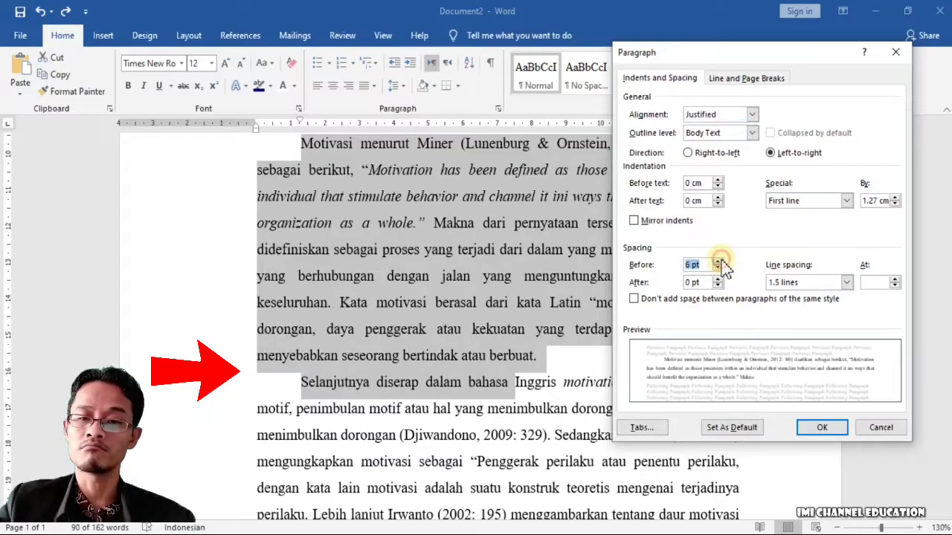
{"action": "left_click", "coordinate": [694, 265]}
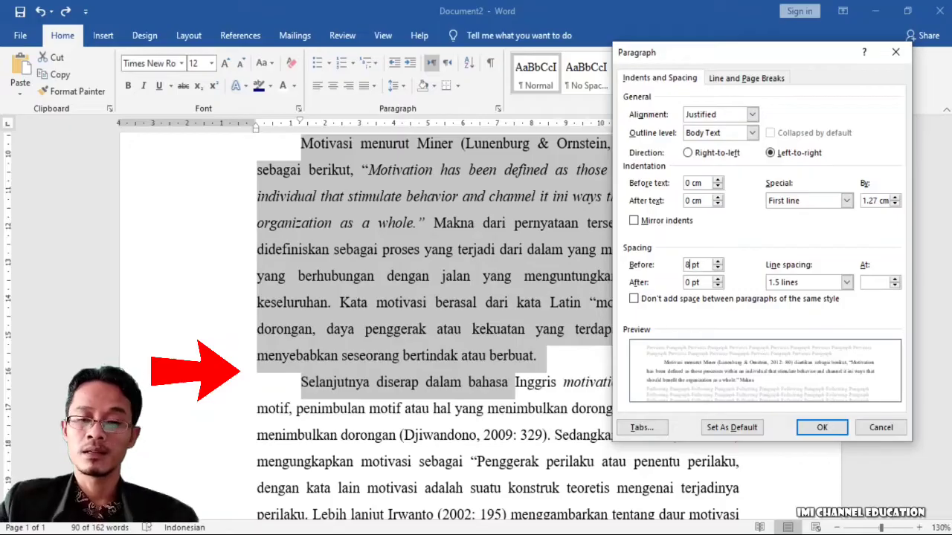
{"action": "left_click", "coordinate": [839, 429]}
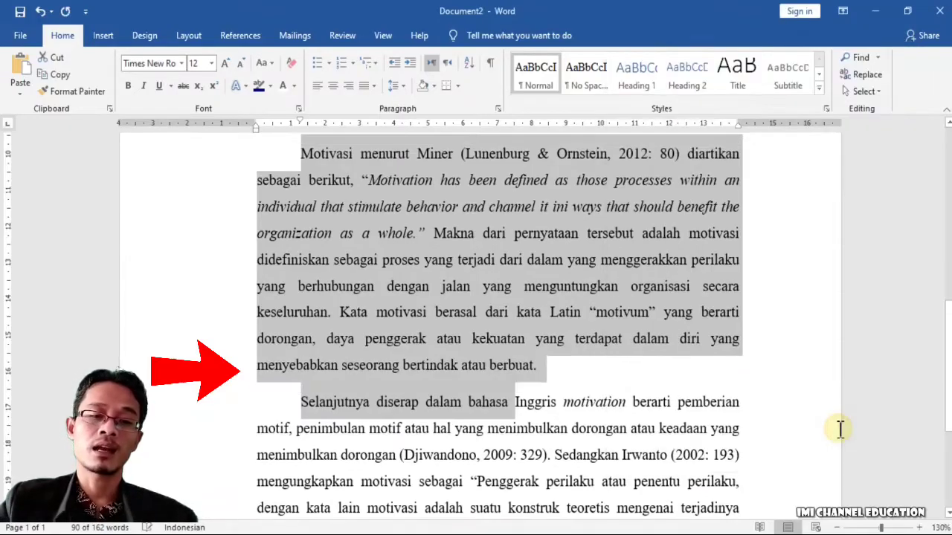
{"action": "left_click", "coordinate": [439, 402]}
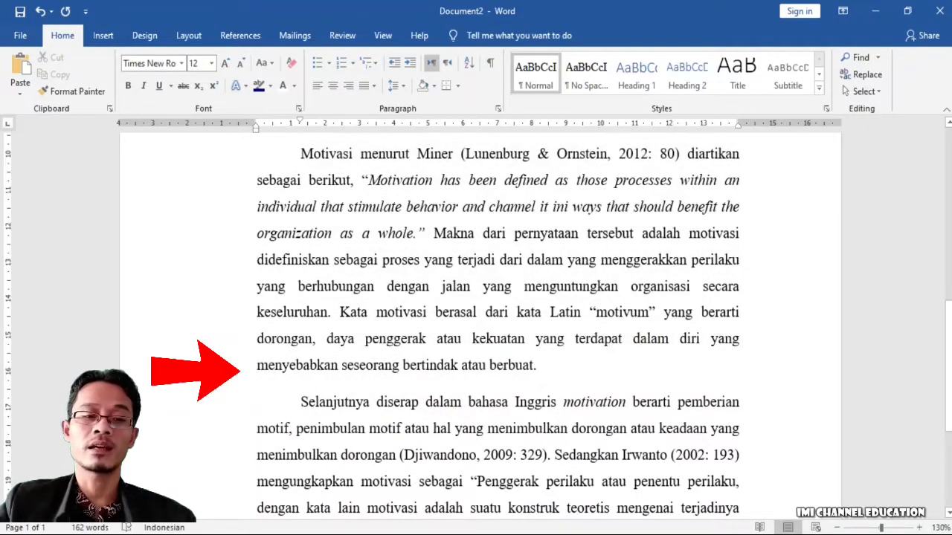
- Review the spacing within both paragraphs and examine the word "sebagai" at the start of the first paragraph's second line
{"action": "left_click_drag", "start_coordinate": [950, 336], "coordinate": [949, 376]}
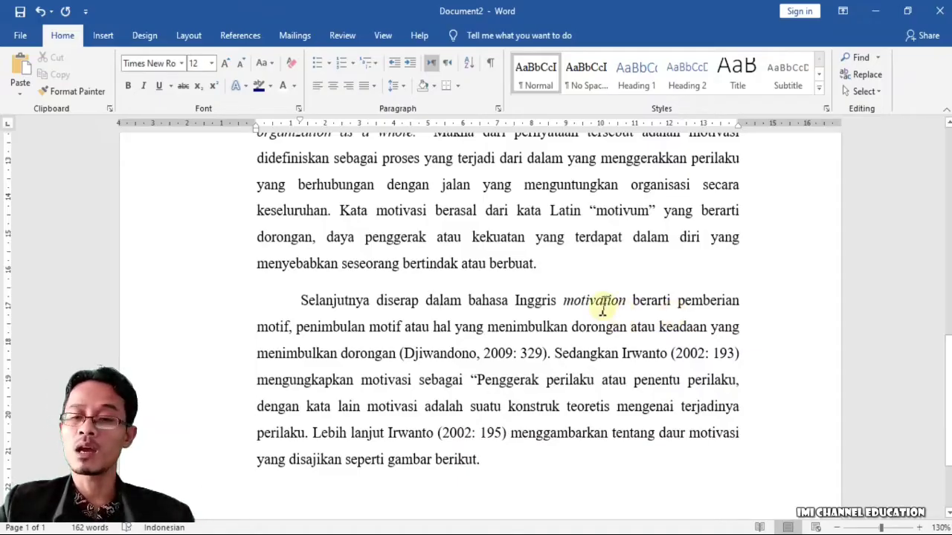
{"action": "left_click_drag", "start_coordinate": [949, 360], "coordinate": [949, 328]}
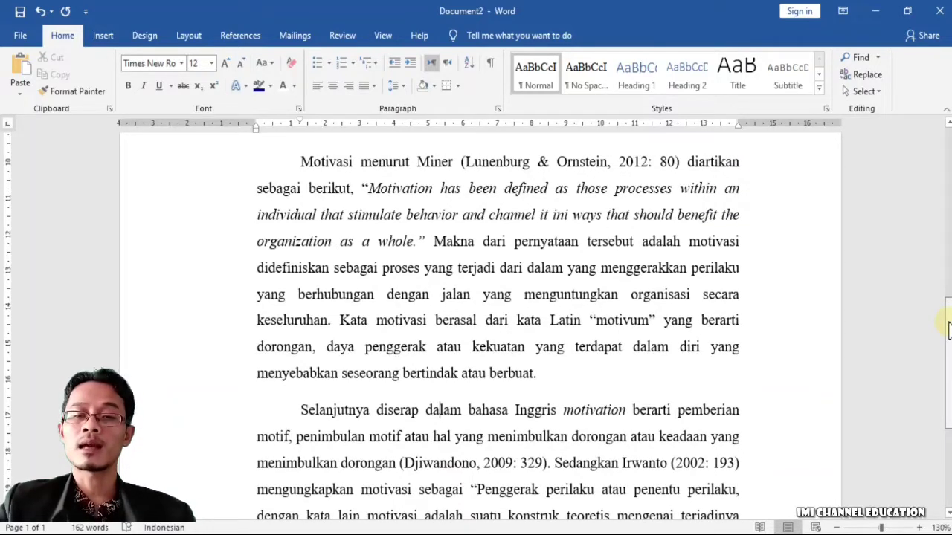
{"action": "left_click_drag", "start_coordinate": [949, 328], "coordinate": [949, 334]}
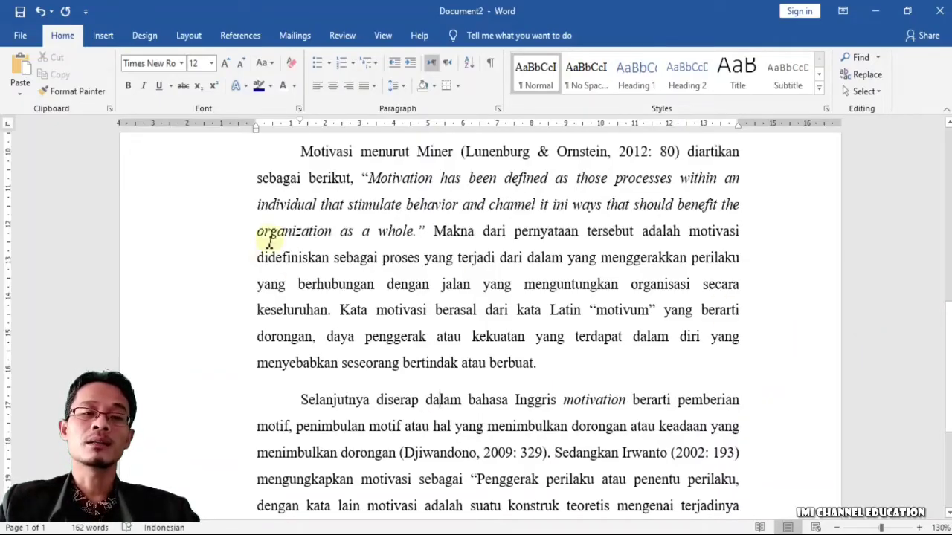
{"action": "left_click_drag", "start_coordinate": [300, 151], "coordinate": [334, 212]}
{"action": "left_click", "coordinate": [322, 178]}
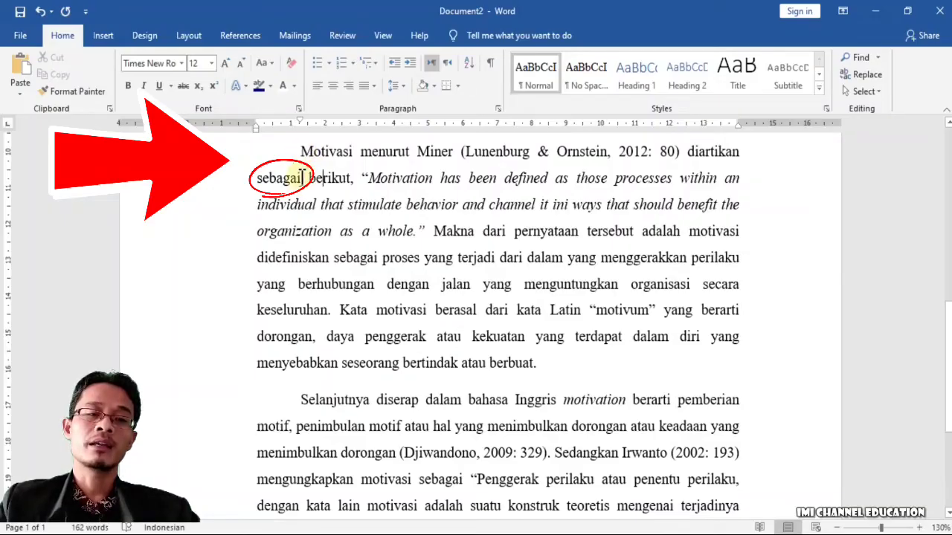
{"action": "left_click_drag", "start_coordinate": [302, 177], "coordinate": [257, 179]}
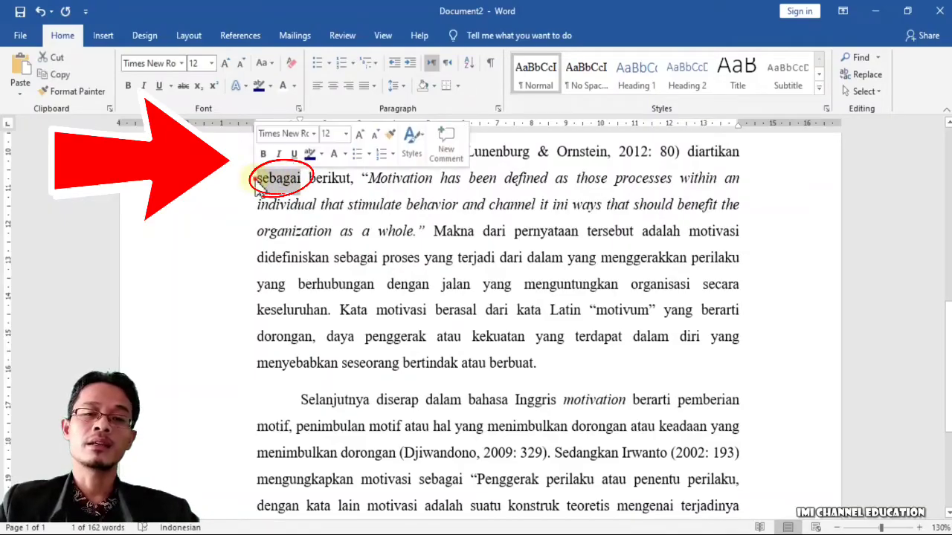
{"action": "left_click", "coordinate": [257, 185]}
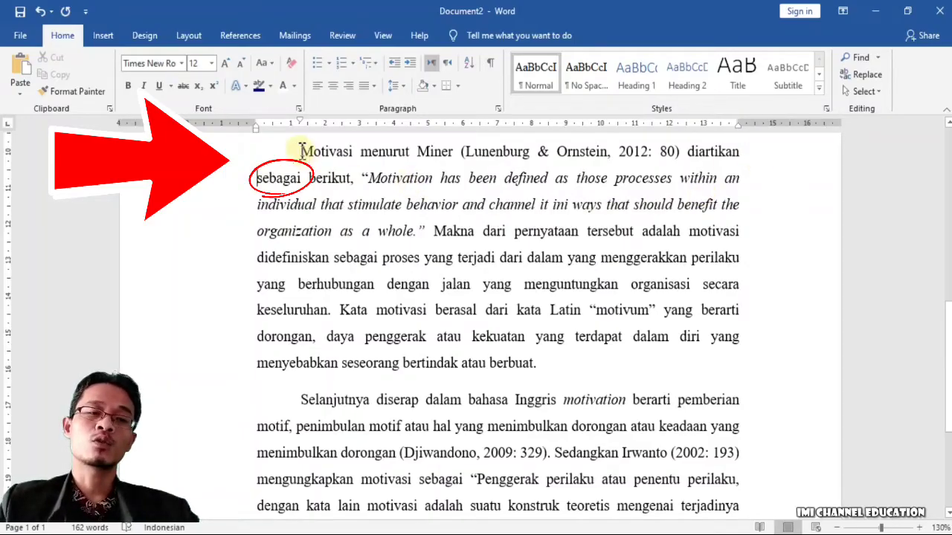
- Reduce the font size of the first paragraph's opening text, from "Motivasi" through "sebagai", to 11
{"action": "left_click_drag", "start_coordinate": [301, 151], "coordinate": [306, 171]}
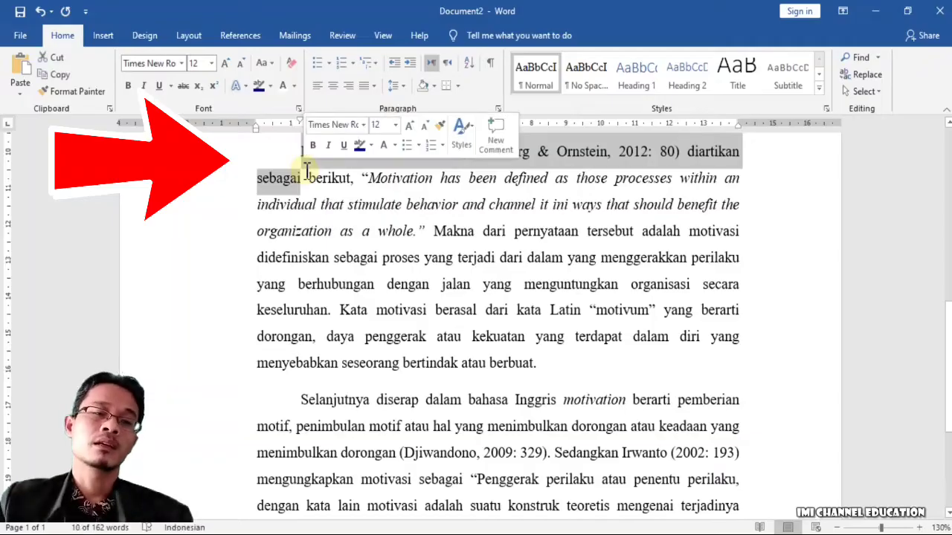
{"action": "left_click", "coordinate": [242, 65]}
{"action": "left_click", "coordinate": [716, 229]}
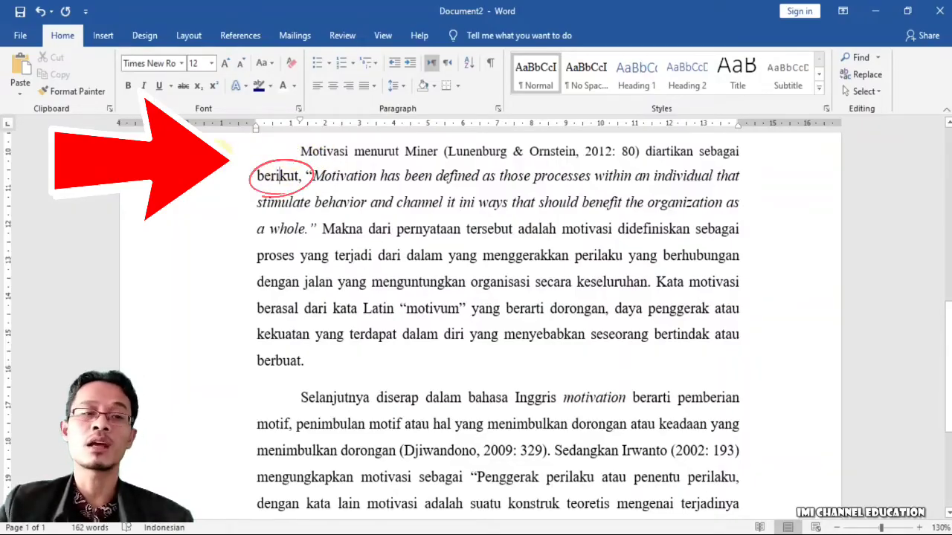
- Return the font size of the first paragraph's opening text to 12
{"action": "left_click", "coordinate": [223, 151]}
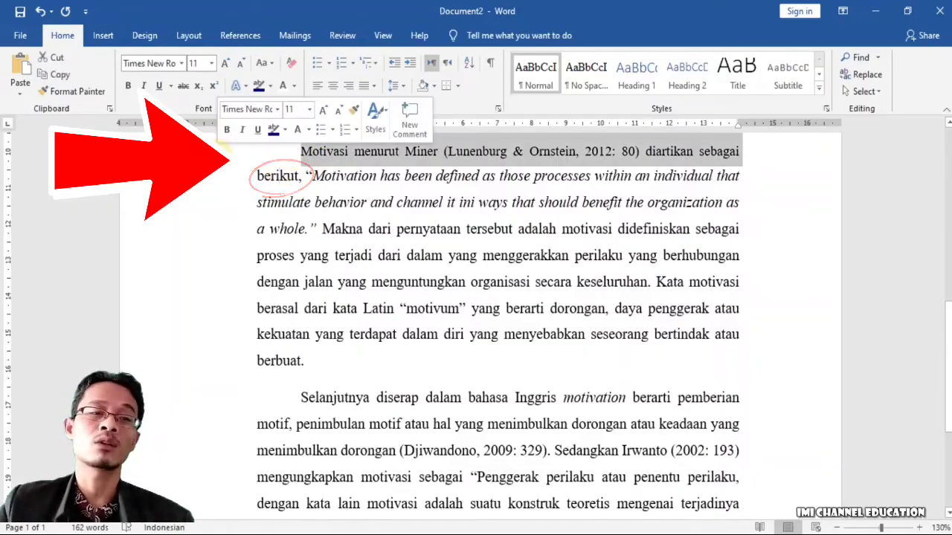
{"action": "left_click", "coordinate": [213, 63]}
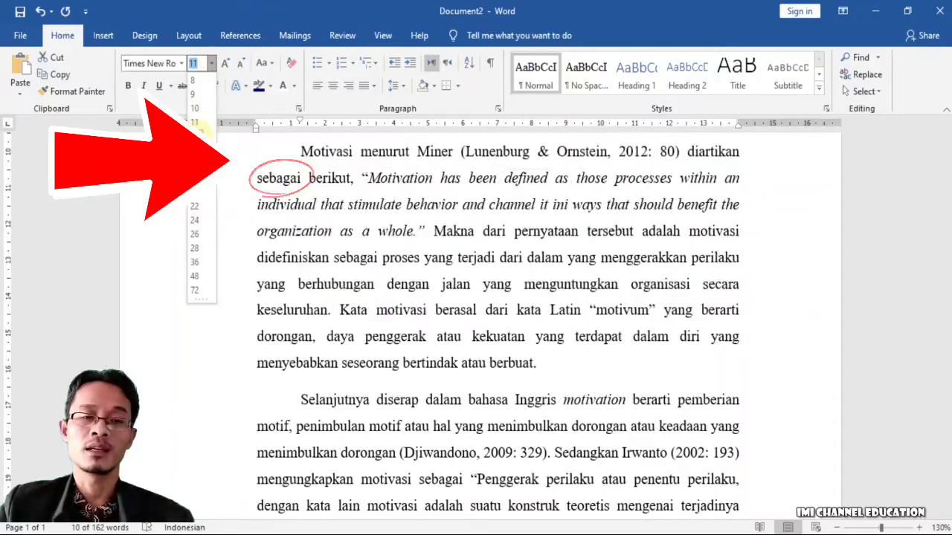
{"action": "left_click", "coordinate": [199, 133]}
{"action": "left_click", "coordinate": [376, 197]}
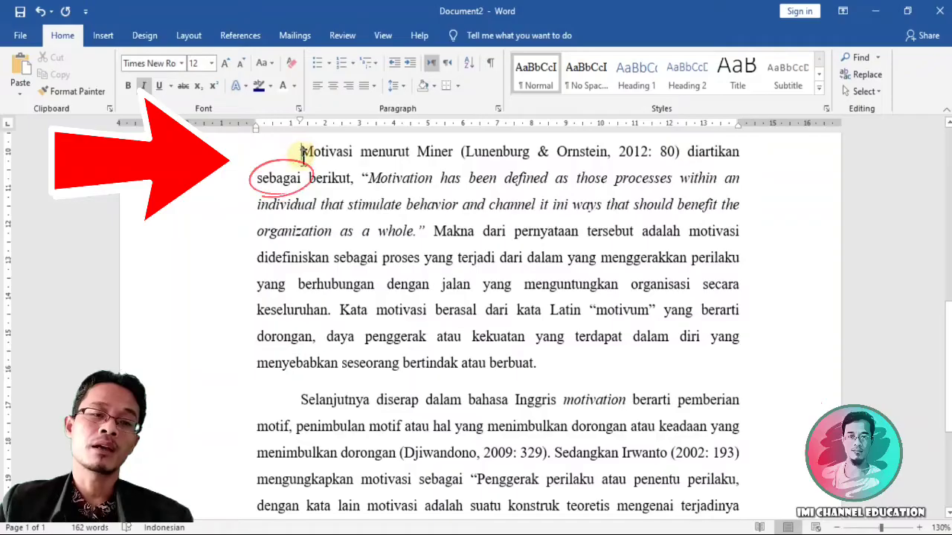
- Open the advanced character spacing settings for the first paragraph's opening text, from "Motivasi" through "sebagai"
{"action": "left_click_drag", "start_coordinate": [305, 169], "coordinate": [300, 151]}
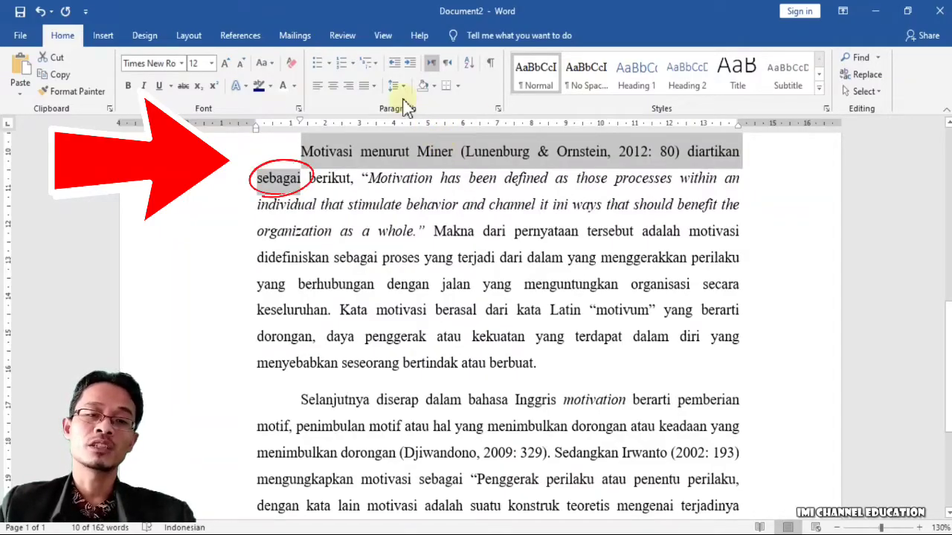
{"action": "left_click", "coordinate": [496, 108]}
{"action": "key", "text": "Escape"}
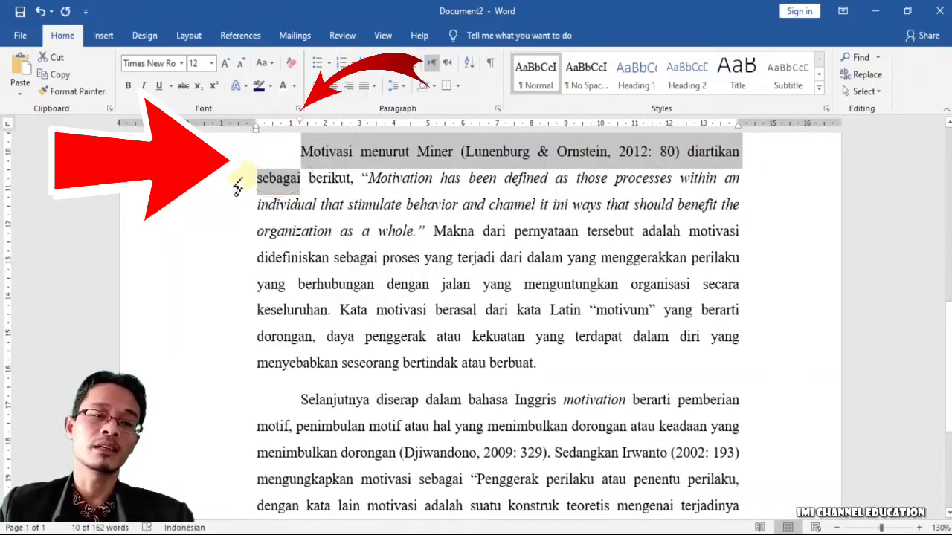
{"action": "left_click", "coordinate": [299, 111]}
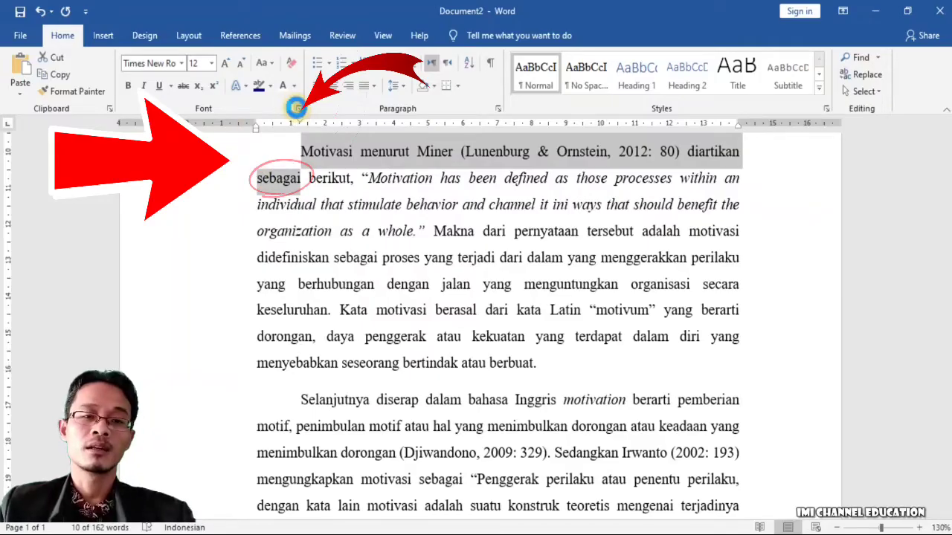
{"action": "left_click_drag", "start_coordinate": [418, 64], "coordinate": [652, 62]}
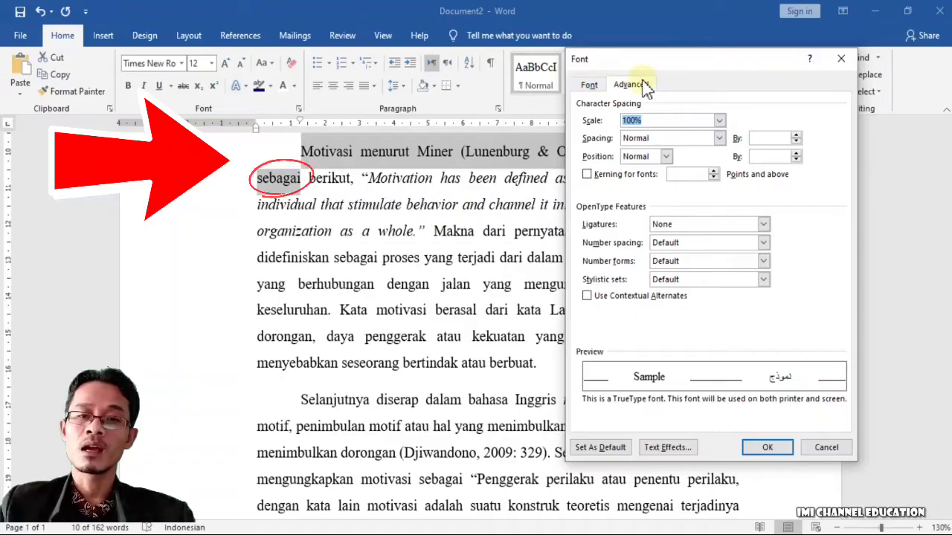
{"action": "left_click", "coordinate": [589, 86]}
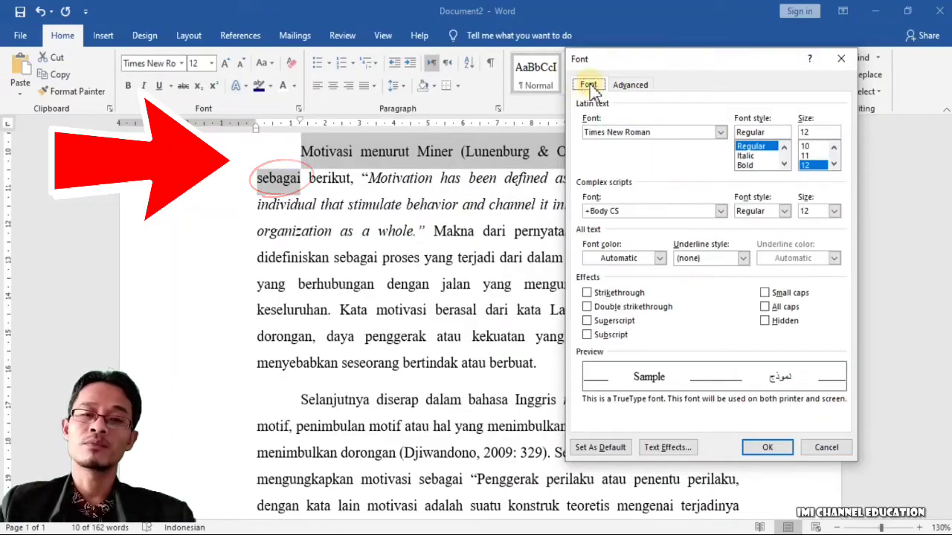
{"action": "left_click", "coordinate": [632, 87]}
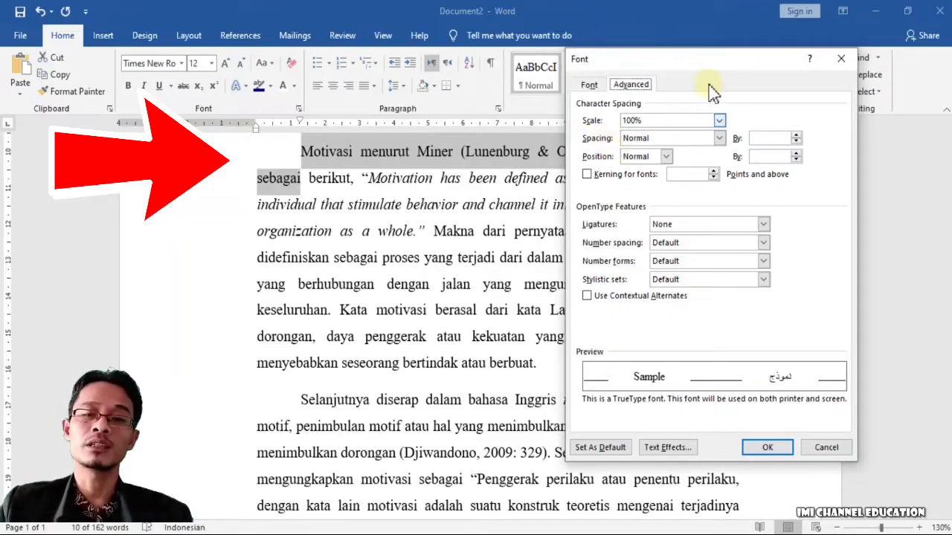
{"action": "left_click_drag", "start_coordinate": [707, 59], "coordinate": [717, 124]}
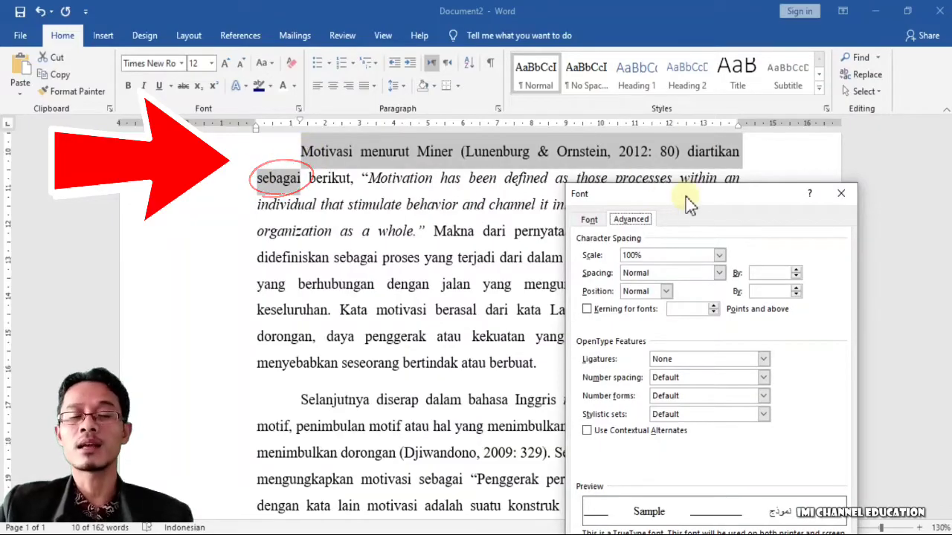
{"action": "left_click_drag", "start_coordinate": [690, 204], "coordinate": [680, 86]}
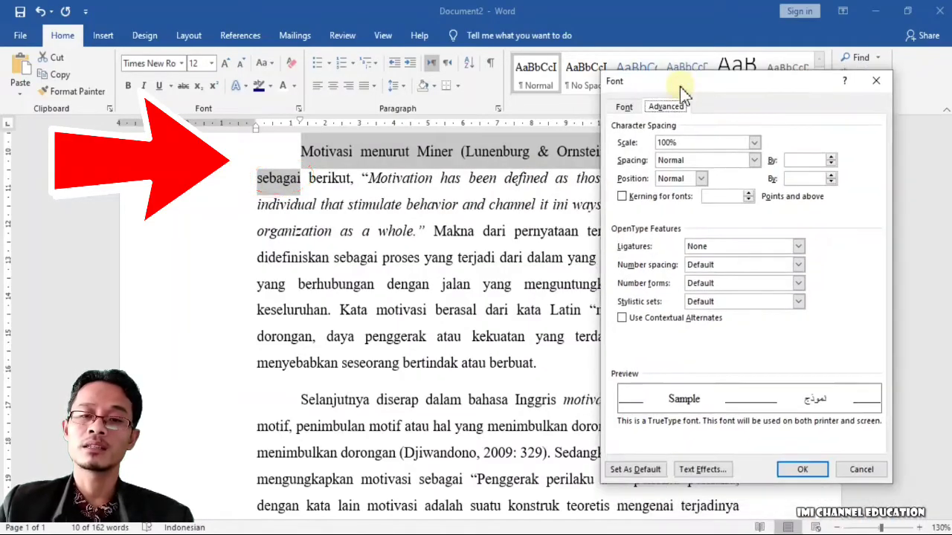
- Try the Condensed and Expanded character spacing types by 1 pt on the selected opening text
{"action": "left_click", "coordinate": [701, 160]}
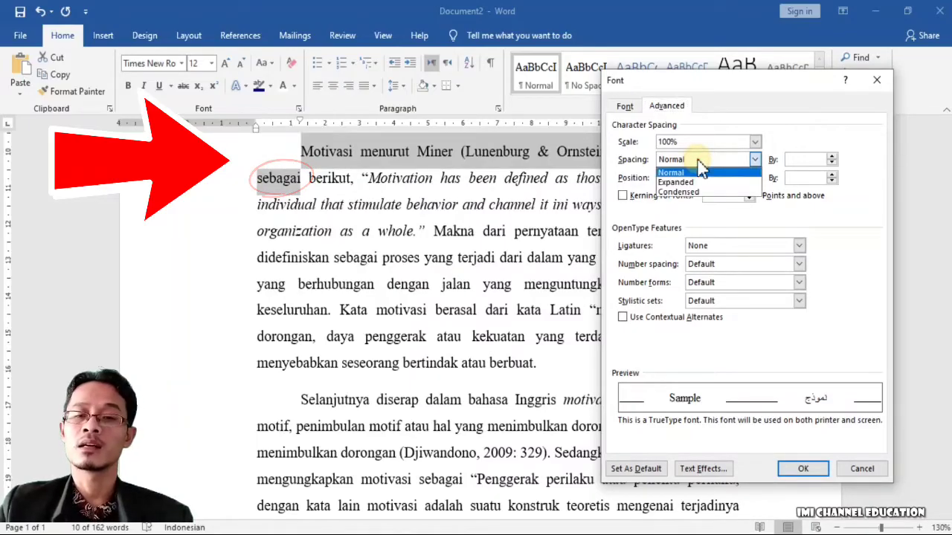
{"action": "left_click", "coordinate": [699, 172]}
{"action": "left_click", "coordinate": [699, 160]}
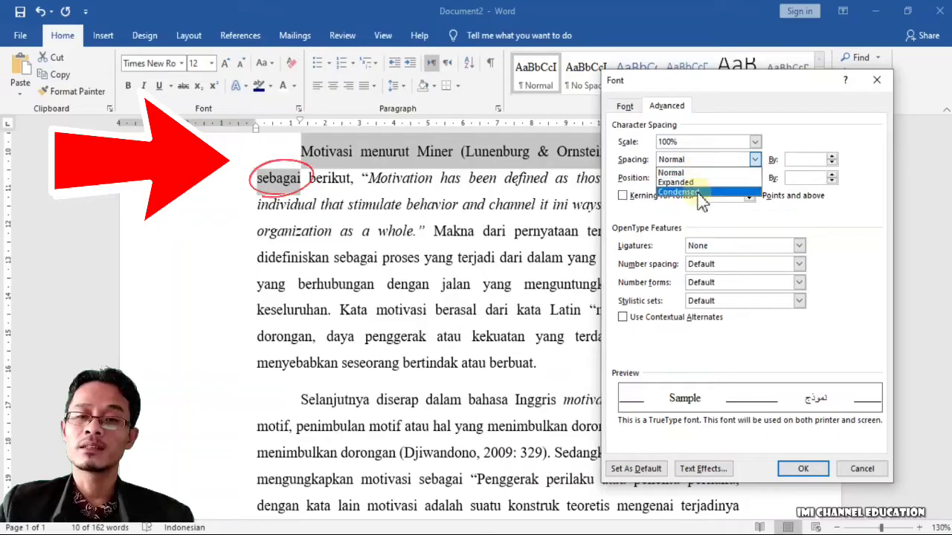
{"action": "left_click", "coordinate": [699, 192]}
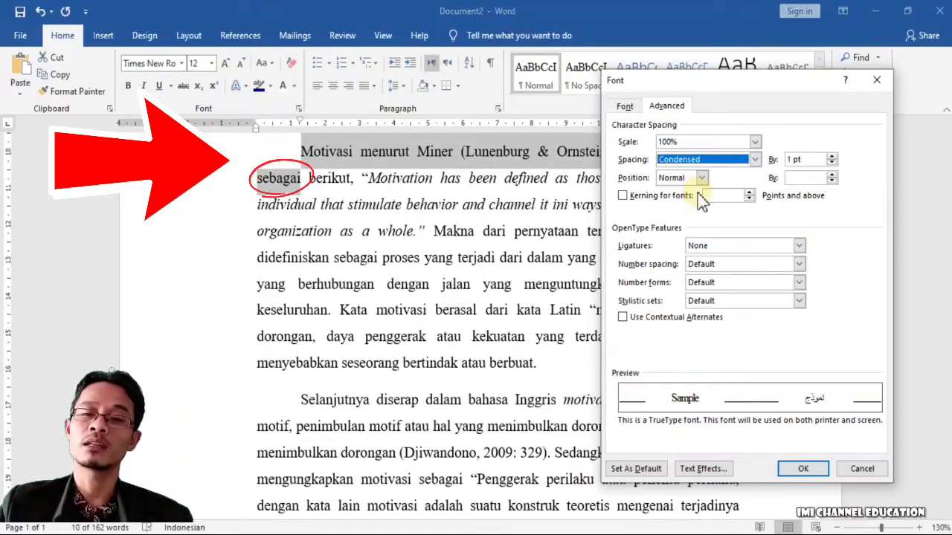
{"action": "left_click", "coordinate": [676, 162]}
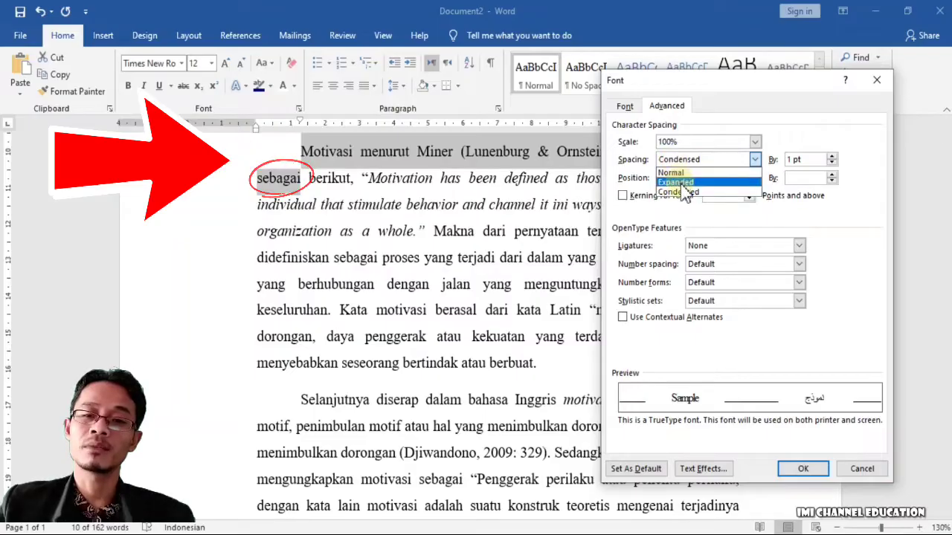
{"action": "left_click", "coordinate": [676, 182]}
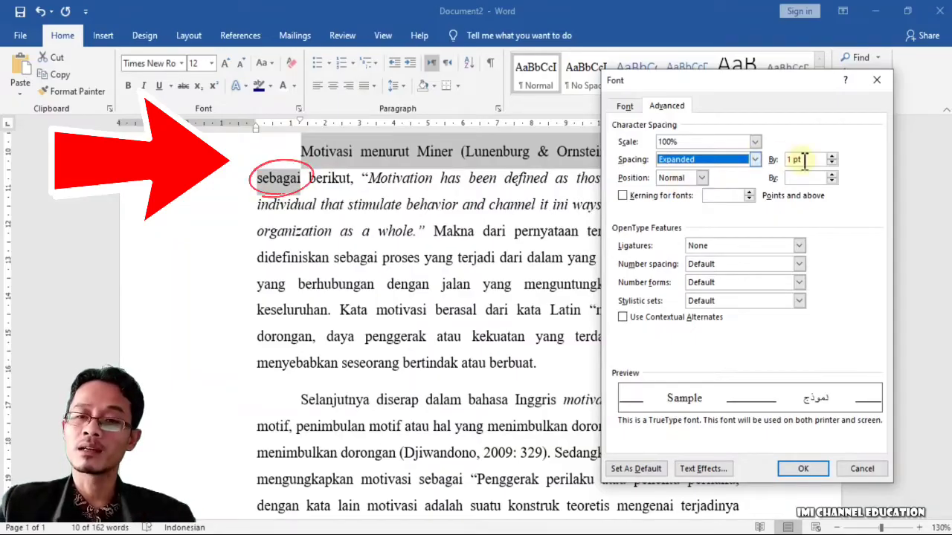
{"action": "left_click_drag", "start_coordinate": [801, 161], "coordinate": [778, 176]}
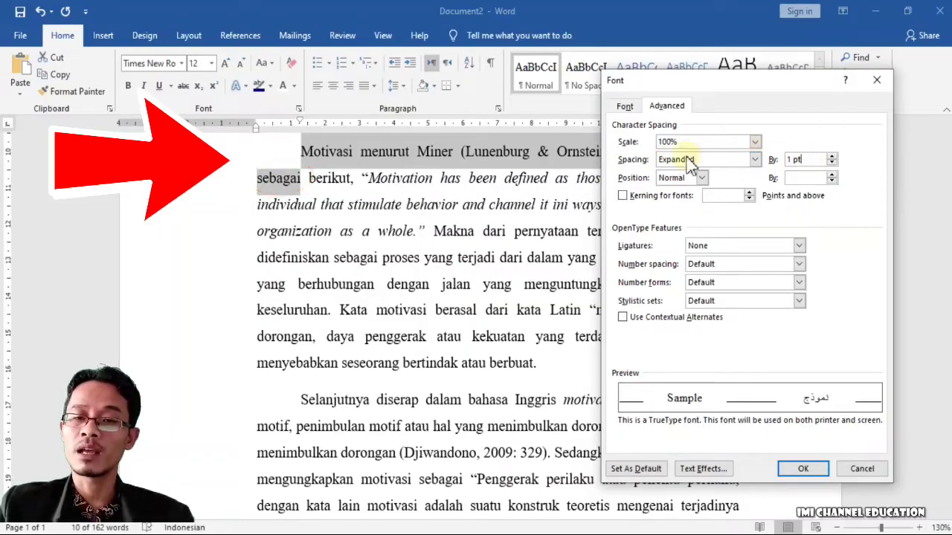
- Apply Condensed character spacing by 1 pt to the first paragraph's selected opening text
{"action": "left_click", "coordinate": [755, 160]}
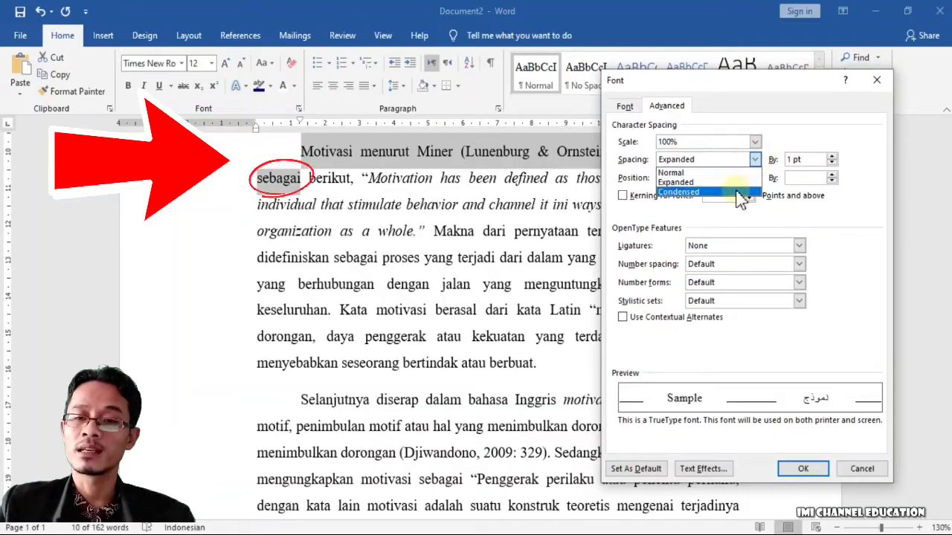
{"action": "left_click", "coordinate": [737, 193]}
{"action": "left_click", "coordinate": [816, 159]}
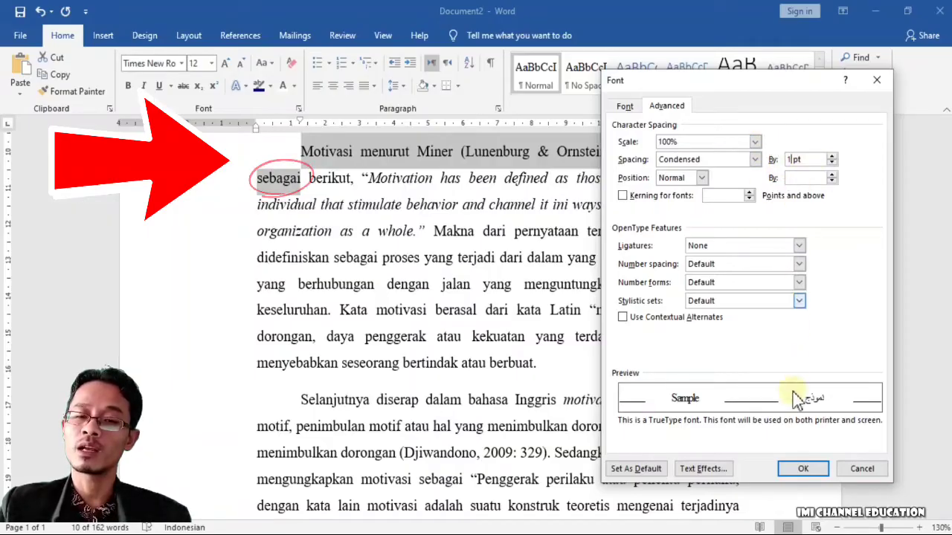
{"action": "left_click", "coordinate": [809, 469]}
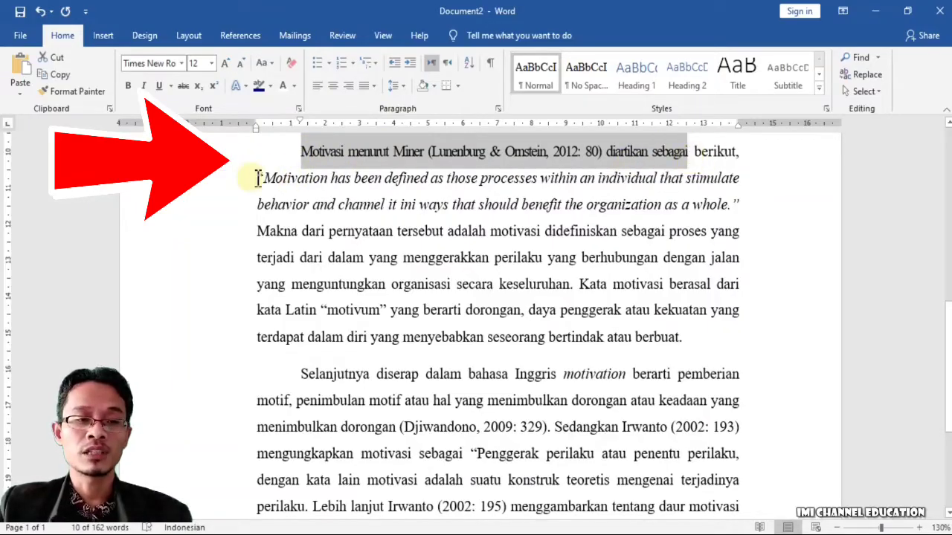
- Undo the condensed spacing and redo it to compare where "sebagai" falls in the first paragraph
{"action": "left_click", "coordinate": [333, 187]}
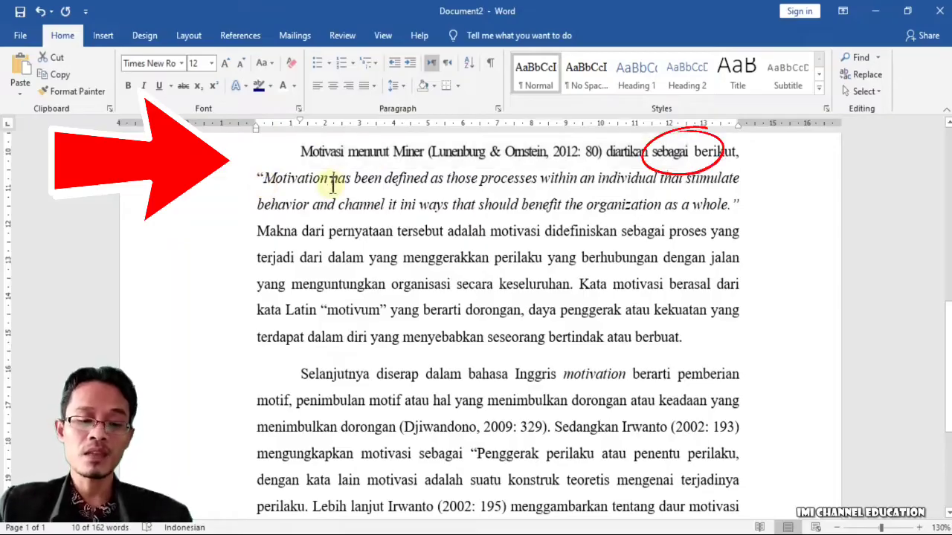
{"action": "key", "text": "ctrl+z"}
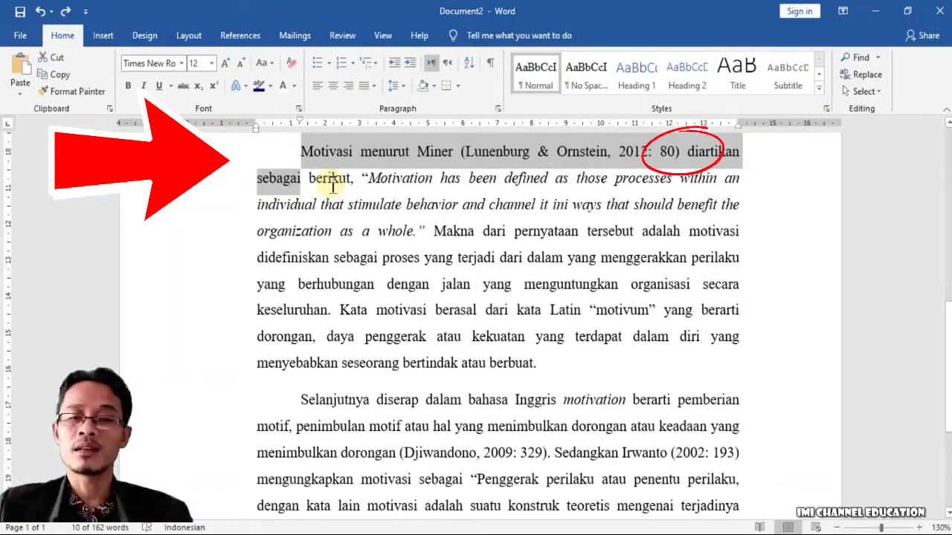
{"action": "key", "text": "ctrl+y"}
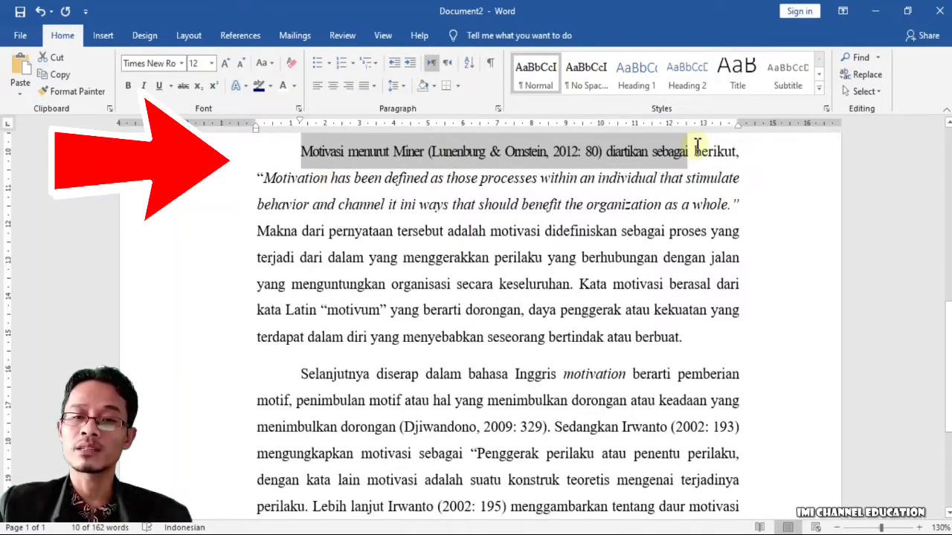
- Set the condensed character spacing of the first paragraph's opening text to 0.5 pt
{"action": "left_click", "coordinate": [298, 109]}
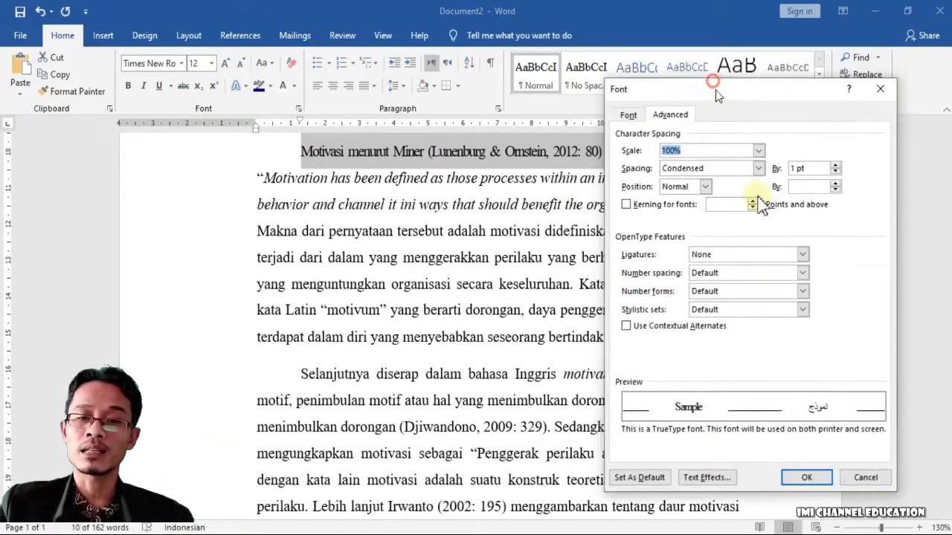
{"action": "left_click_drag", "start_coordinate": [715, 90], "coordinate": [711, 185]}
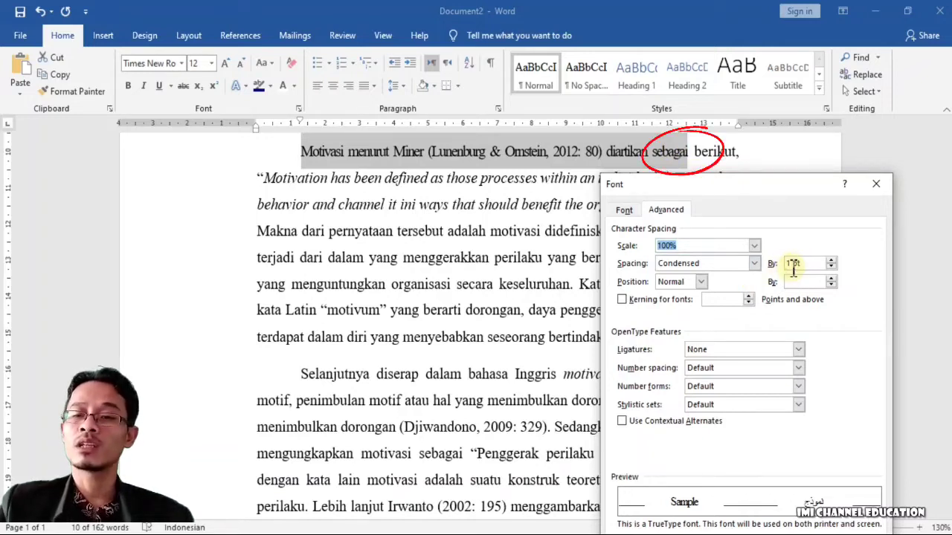
{"action": "left_click", "coordinate": [792, 268]}
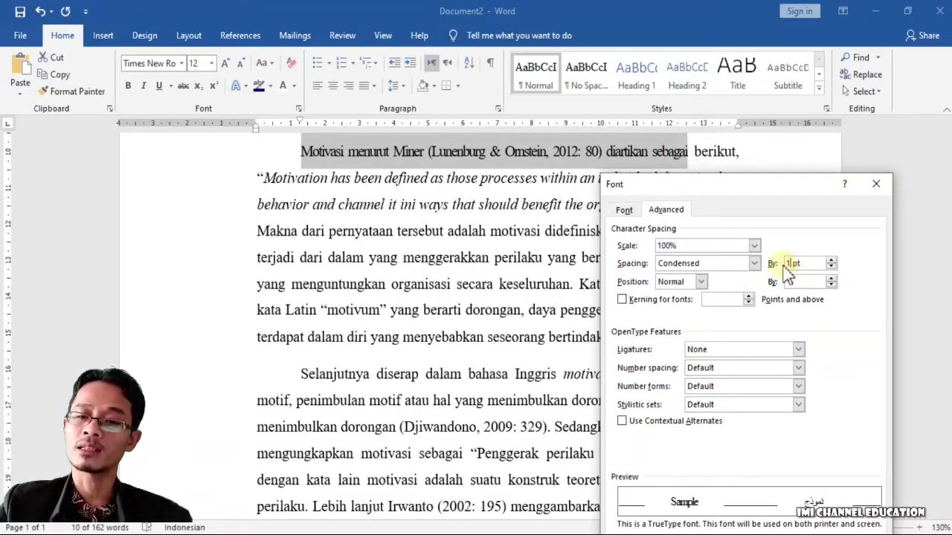
{"action": "left_click", "coordinate": [790, 268]}
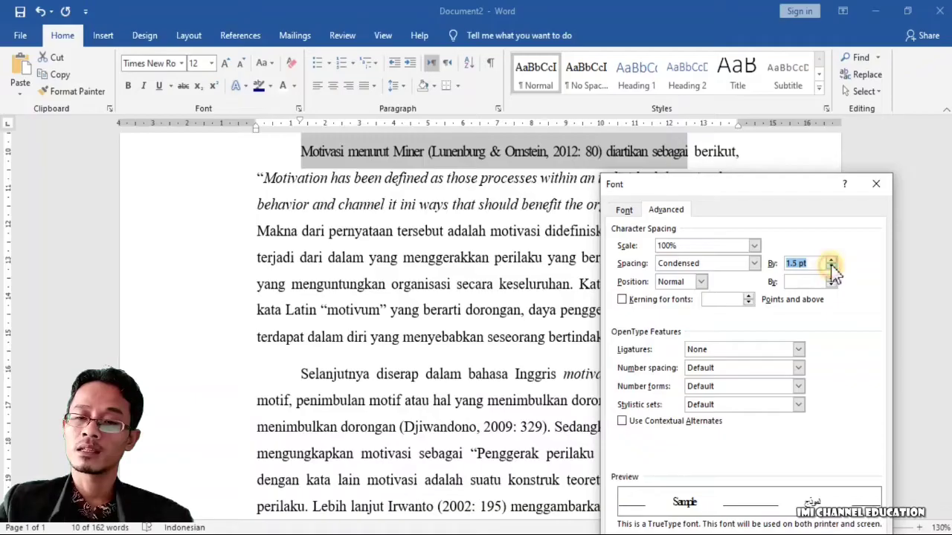
{"action": "left_click", "coordinate": [834, 259]}
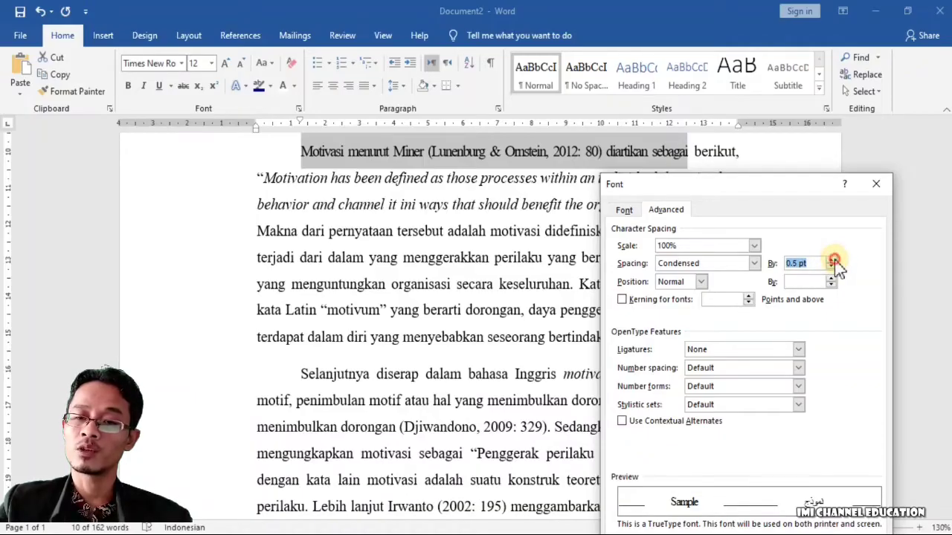
{"action": "left_click_drag", "start_coordinate": [803, 184], "coordinate": [849, 87]}
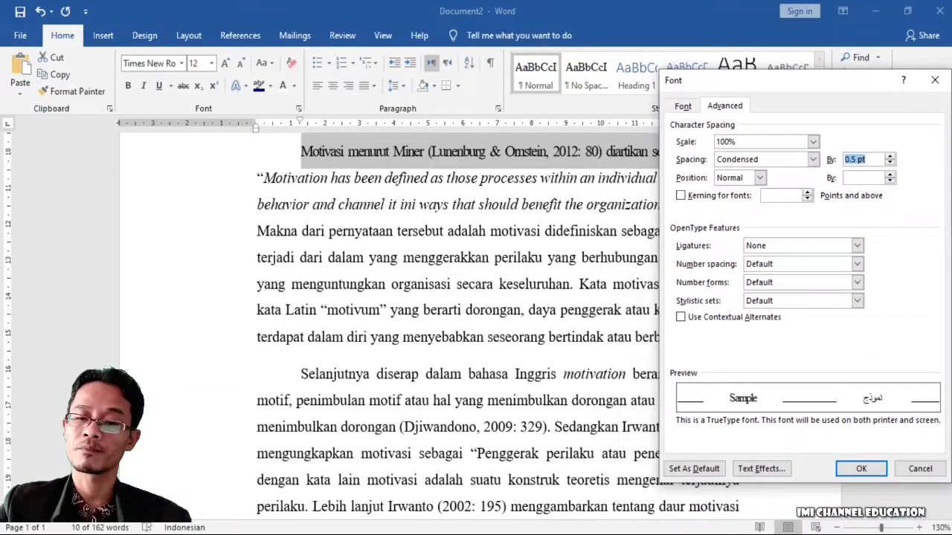
{"action": "left_click", "coordinate": [862, 463]}
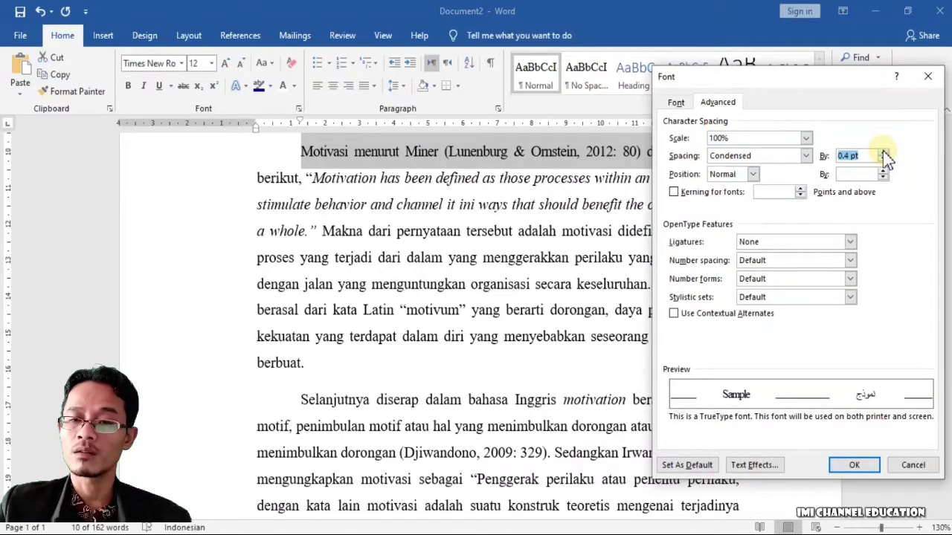
- Set the condensed character spacing of the first paragraph's opening text to 0.3 pt and deselect the text
{"action": "left_click", "coordinate": [883, 158]}
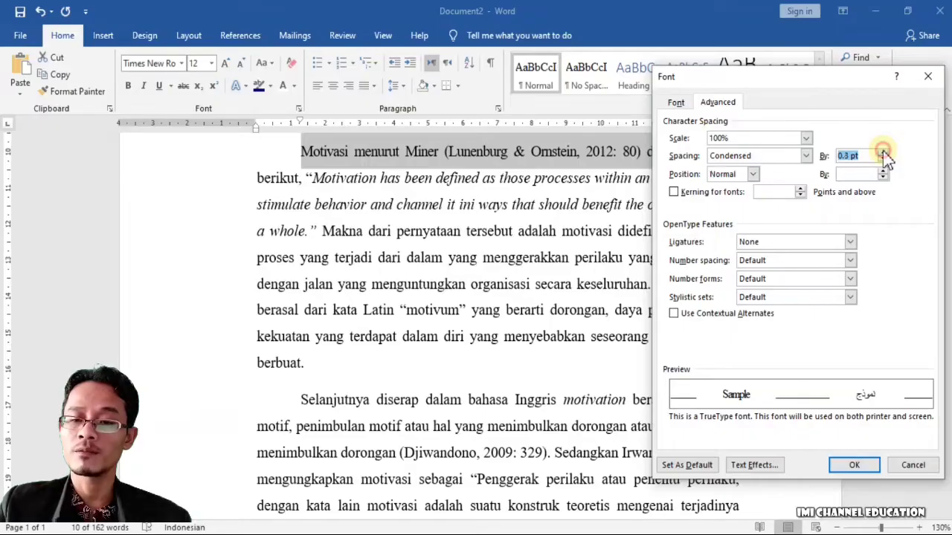
{"action": "left_click", "coordinate": [854, 464]}
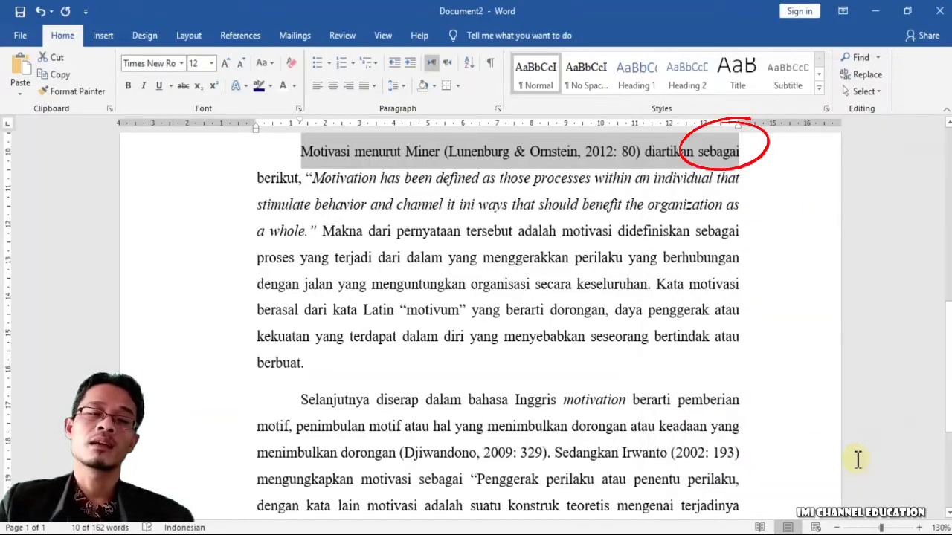
{"action": "left_click", "coordinate": [377, 200]}
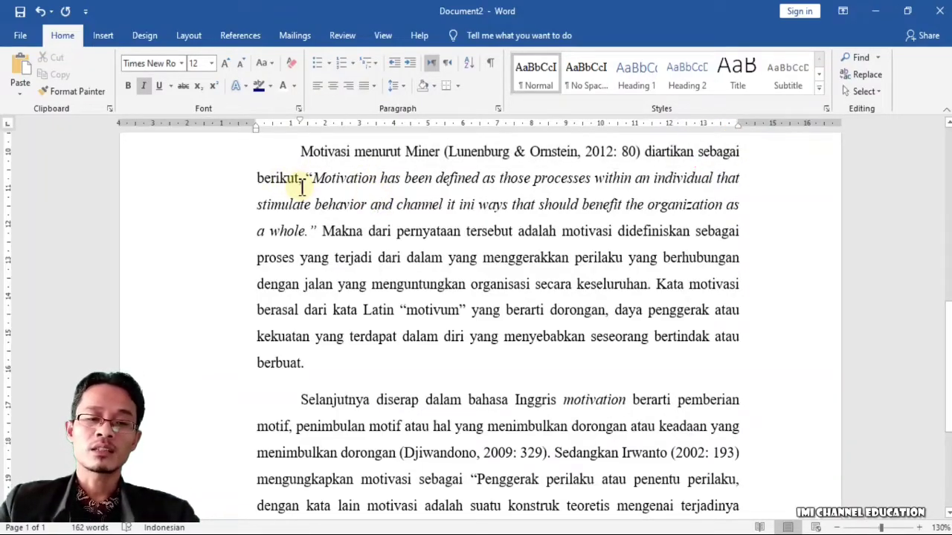
- Examine the word "berbuat." on the first paragraph's last line and check the character spacing settings there
{"action": "left_click", "coordinate": [312, 364]}
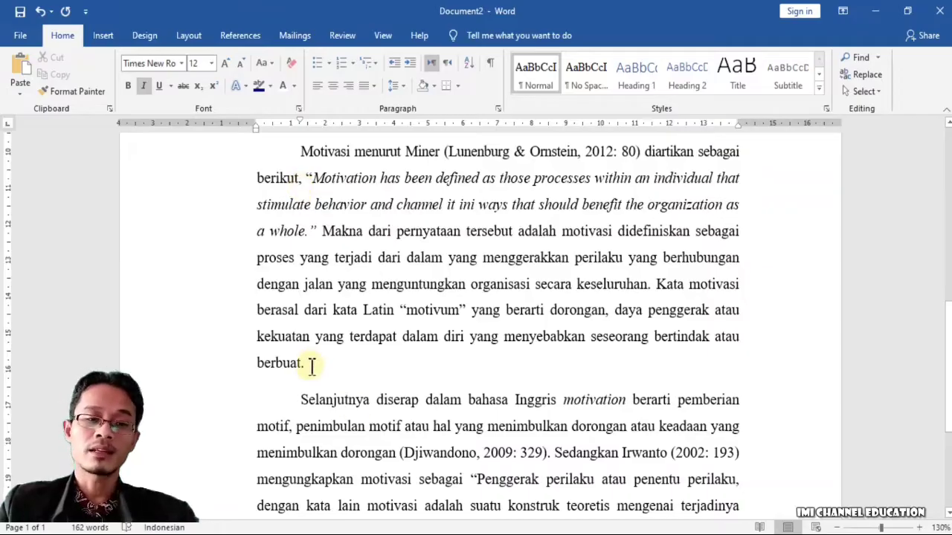
{"action": "left_click_drag", "start_coordinate": [310, 365], "coordinate": [256, 363]}
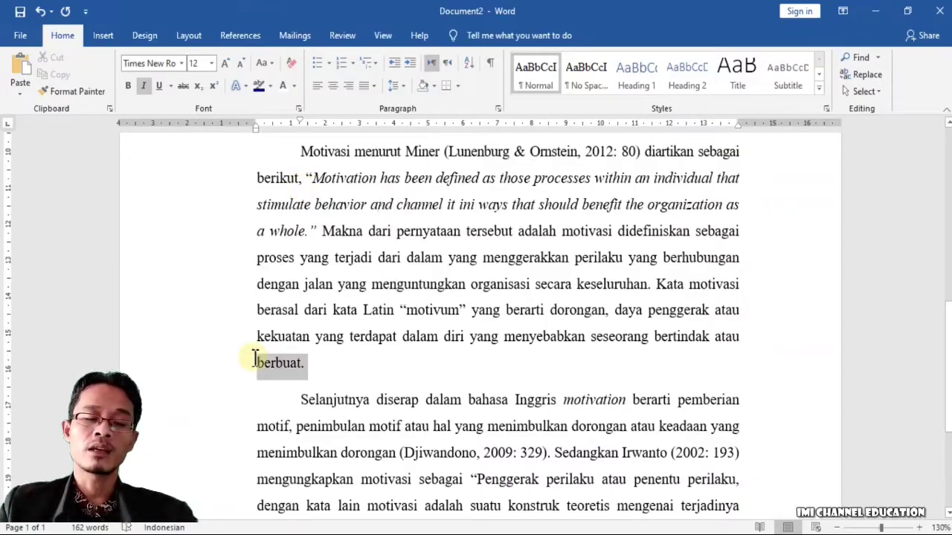
{"action": "left_click", "coordinate": [314, 363]}
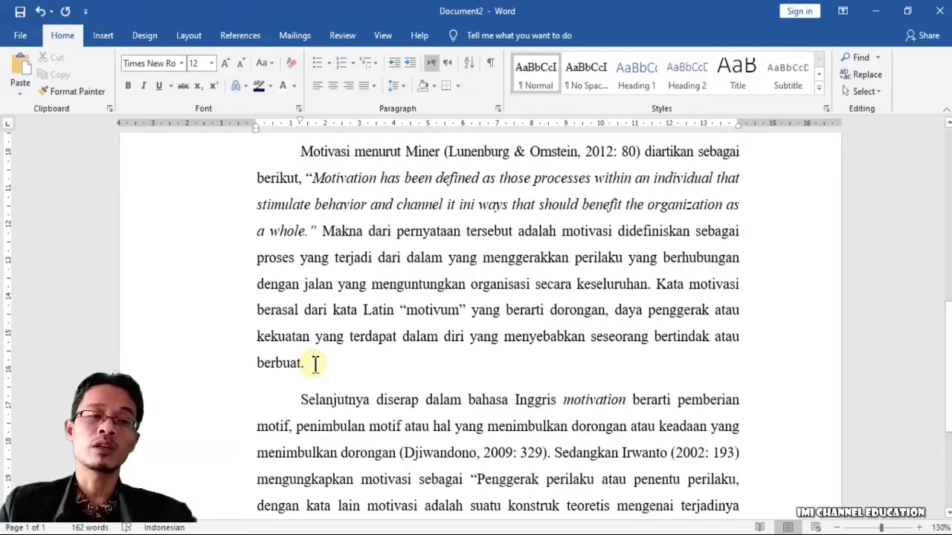
{"action": "left_click", "coordinate": [301, 109]}
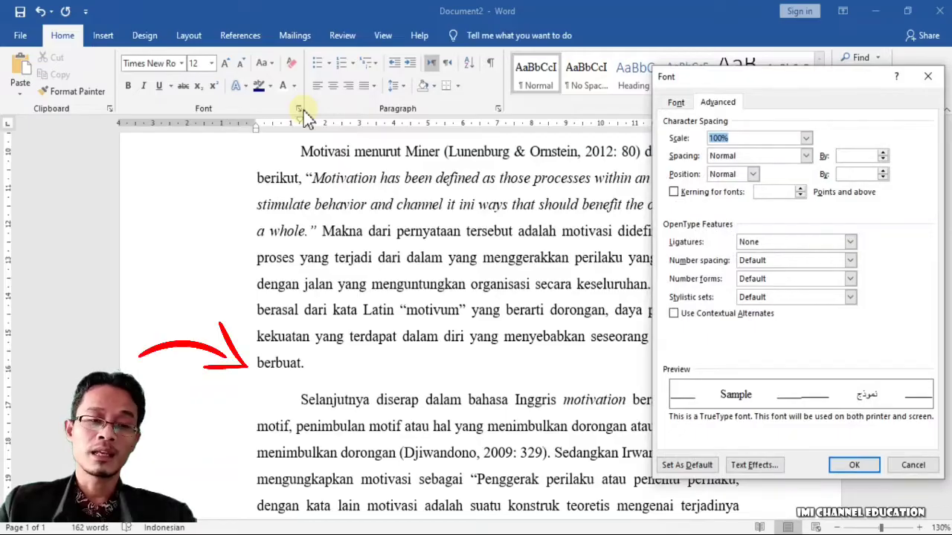
{"action": "key", "text": "Escape"}
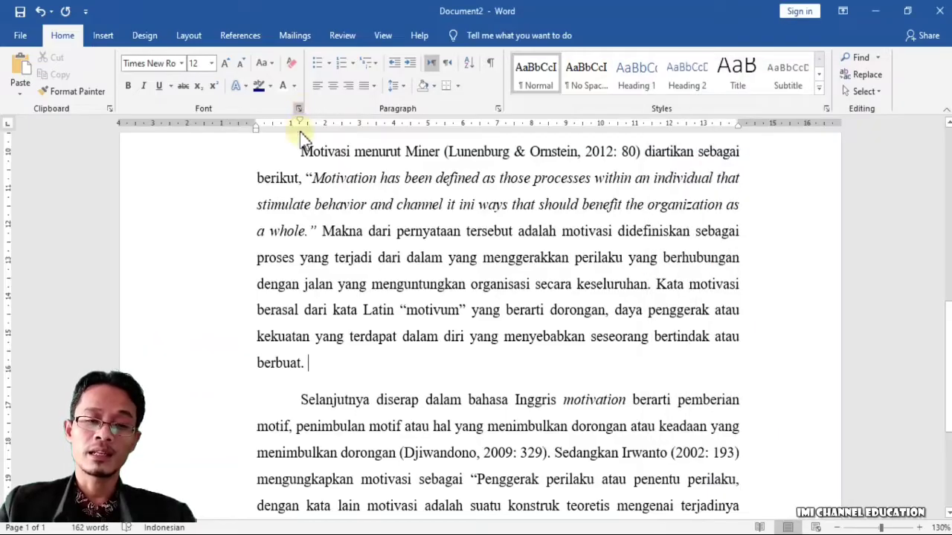
- Condense the character spacing of the first paragraph's last two lines, from "kekuatan" to "berbuat.", by 1 pt
{"action": "left_click_drag", "start_coordinate": [312, 365], "coordinate": [257, 339]}
{"action": "left_click", "coordinate": [329, 377]}
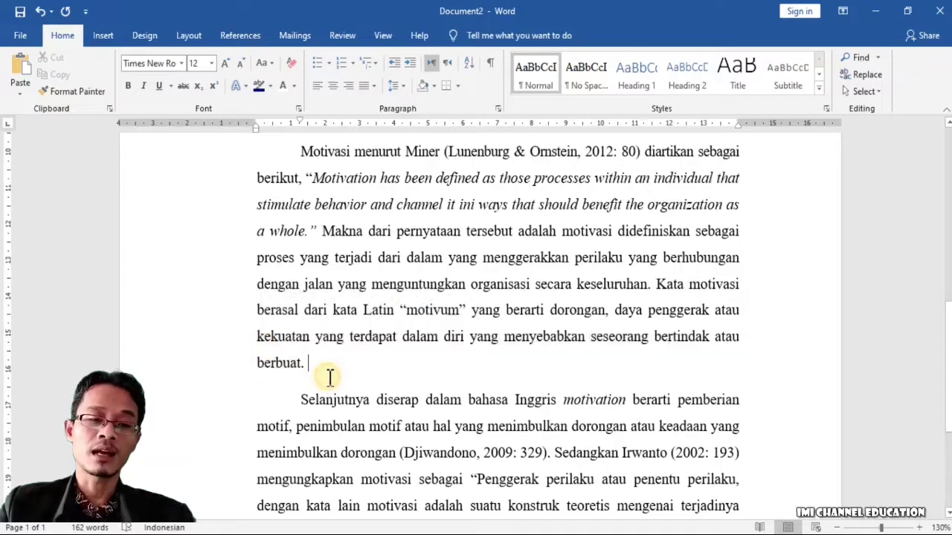
{"action": "left_click_drag", "start_coordinate": [253, 365], "coordinate": [303, 371]}
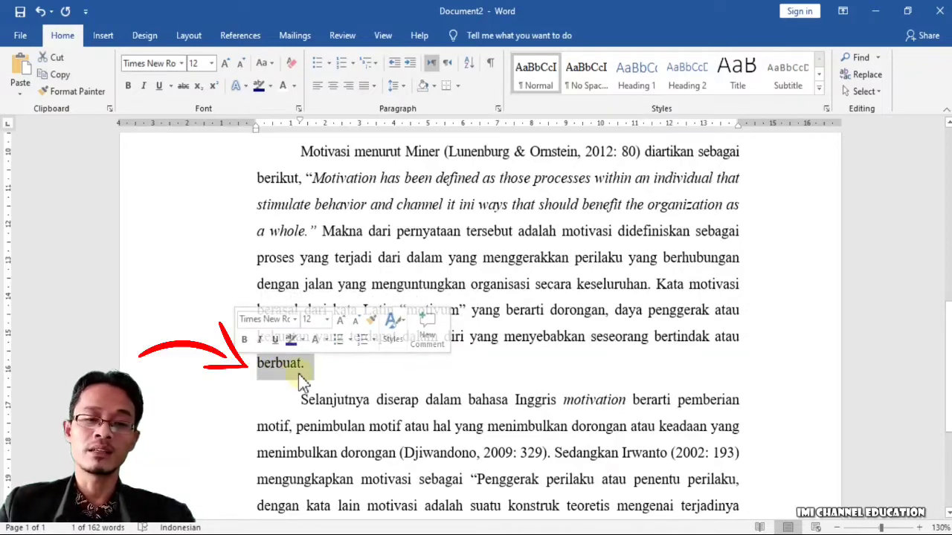
{"action": "left_click", "coordinate": [305, 371]}
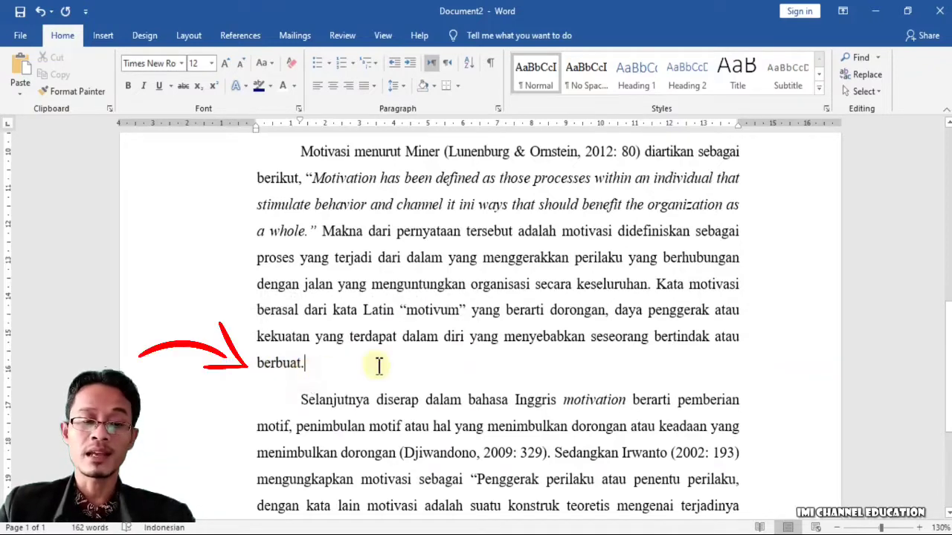
{"action": "left_click", "coordinate": [187, 341]}
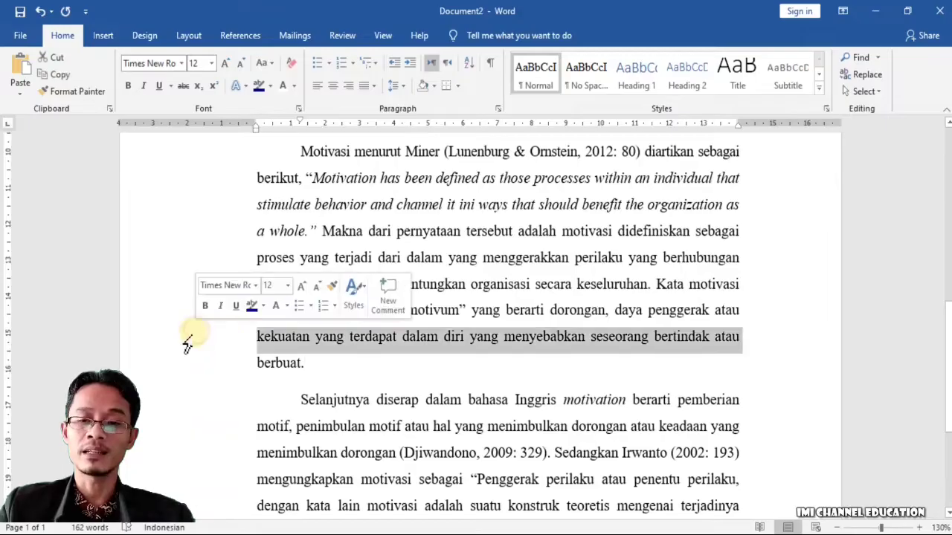
{"action": "left_click", "coordinate": [750, 338]}
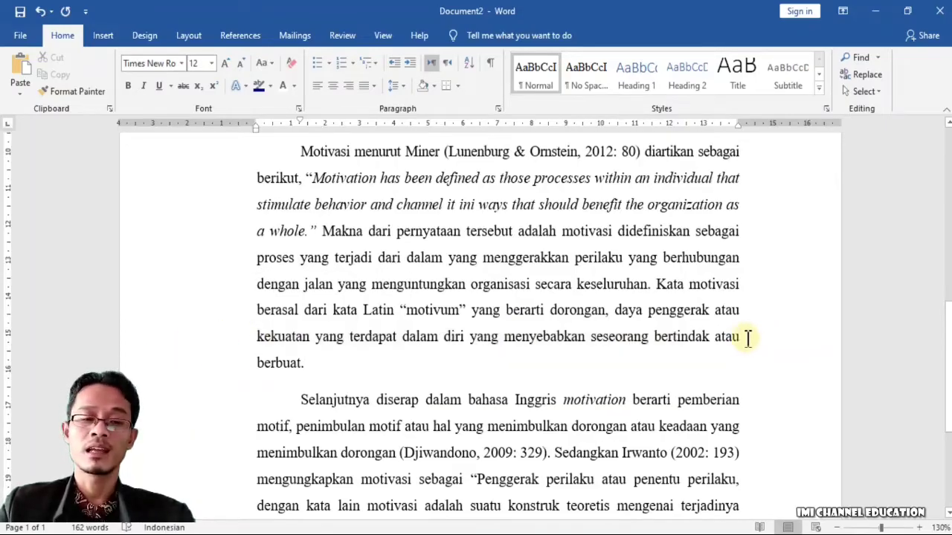
{"action": "left_click_drag", "start_coordinate": [316, 364], "coordinate": [251, 335]}
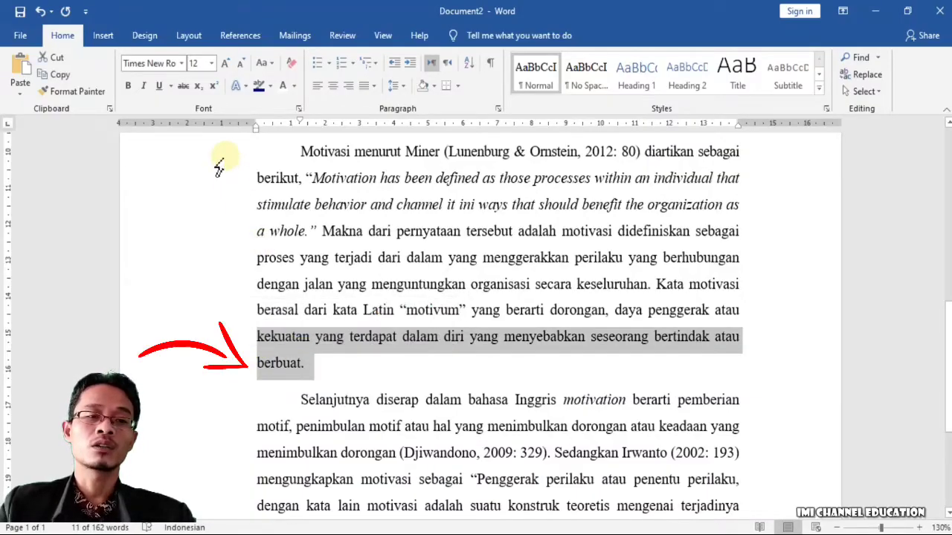
{"action": "left_click", "coordinate": [299, 110]}
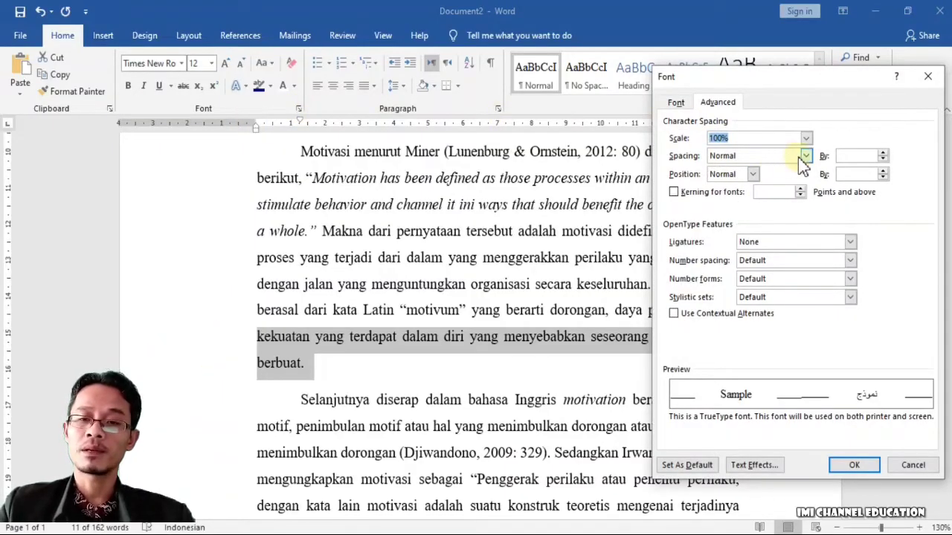
{"action": "left_click", "coordinate": [806, 156]}
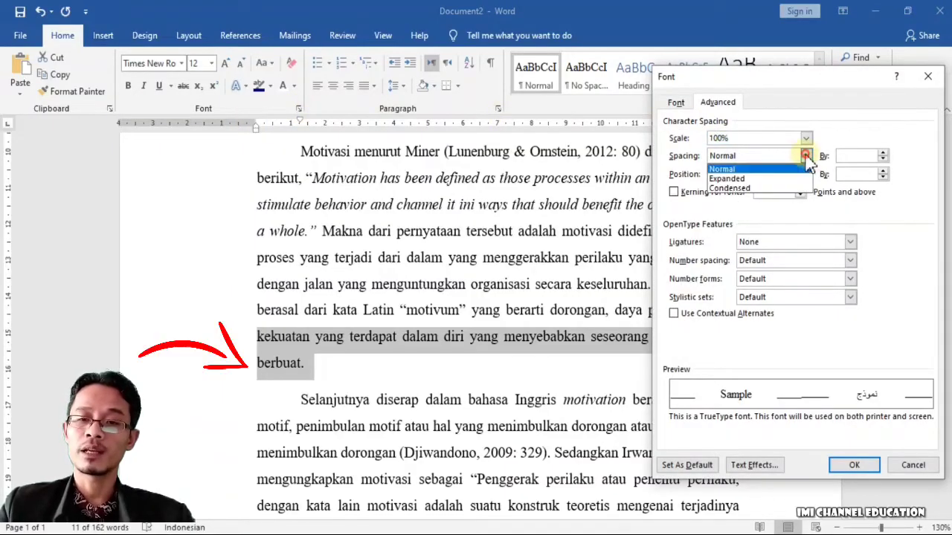
{"action": "left_click", "coordinate": [787, 189]}
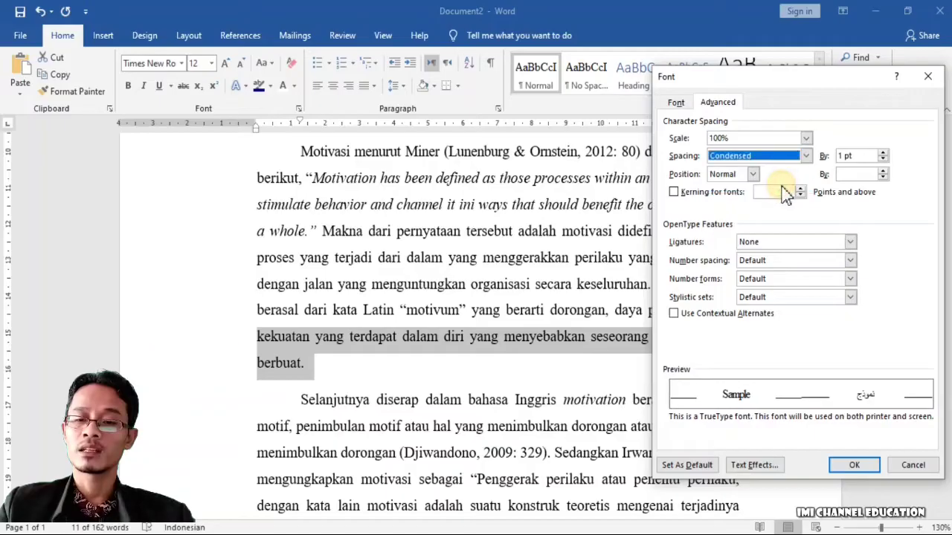
{"action": "left_click", "coordinate": [872, 467]}
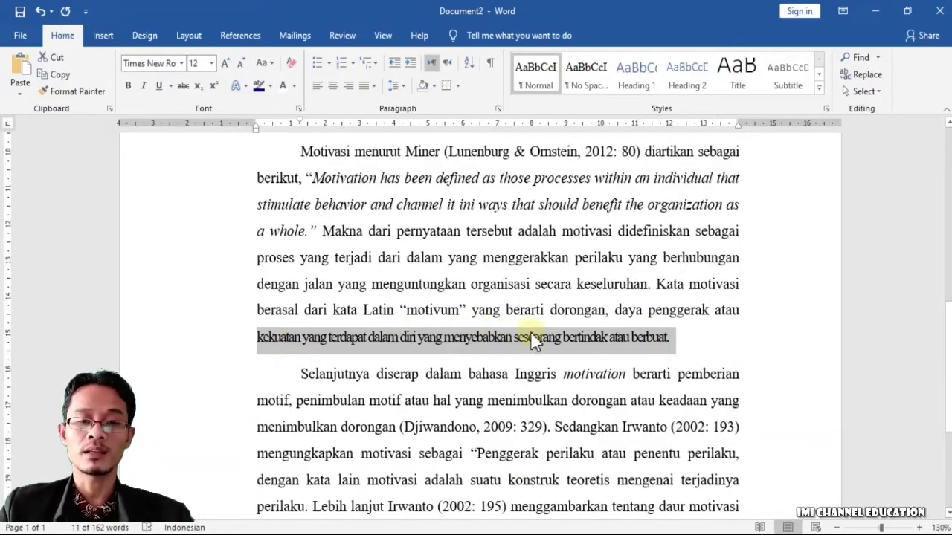
- Set the condensed character spacing of the first paragraph's closing text to 0.5 pt
{"action": "left_click", "coordinate": [299, 109]}
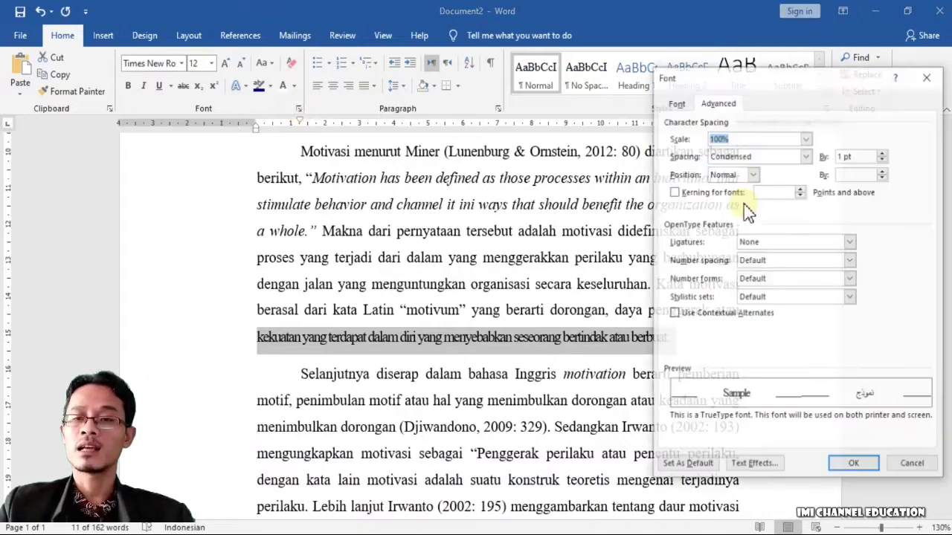
{"action": "left_click", "coordinate": [884, 154]}
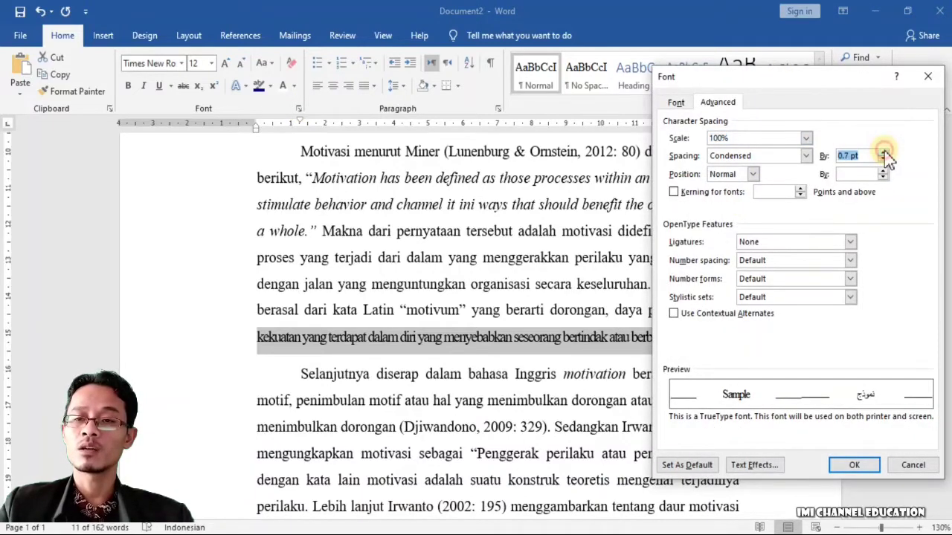
{"action": "left_click", "coordinate": [854, 465]}
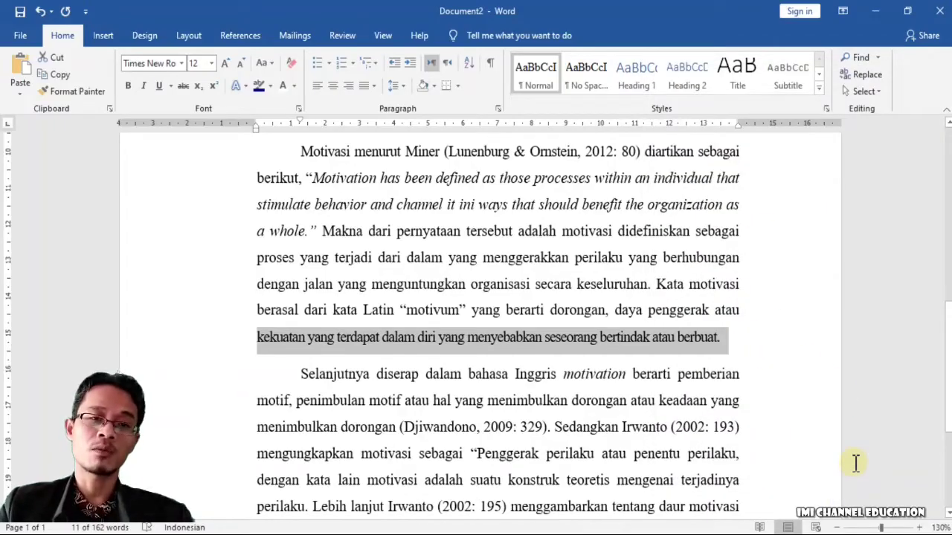
- Set the condensed character spacing of the first paragraph's closing text to 0.3 pt
{"action": "left_click", "coordinate": [299, 109]}
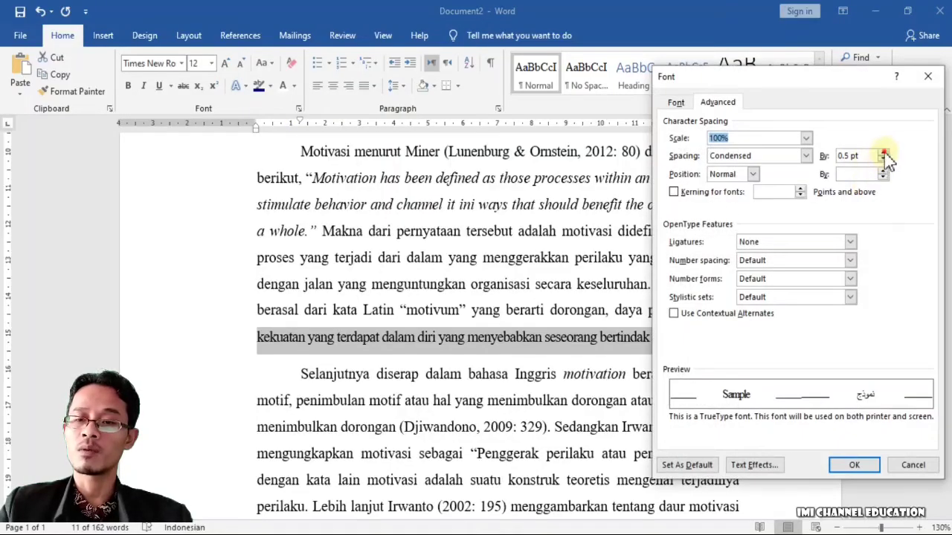
{"action": "left_click", "coordinate": [884, 159]}
{"action": "left_click", "coordinate": [884, 159]}
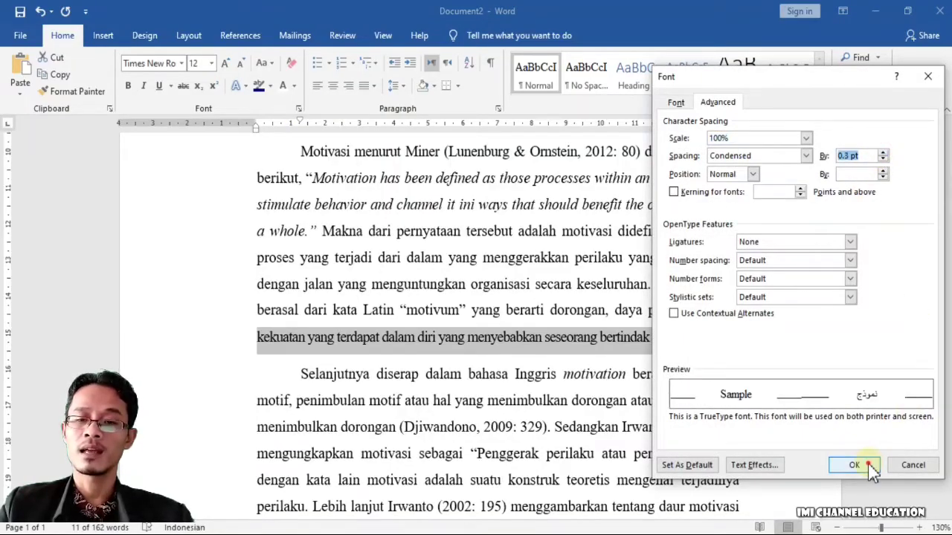
{"action": "left_click", "coordinate": [868, 464]}
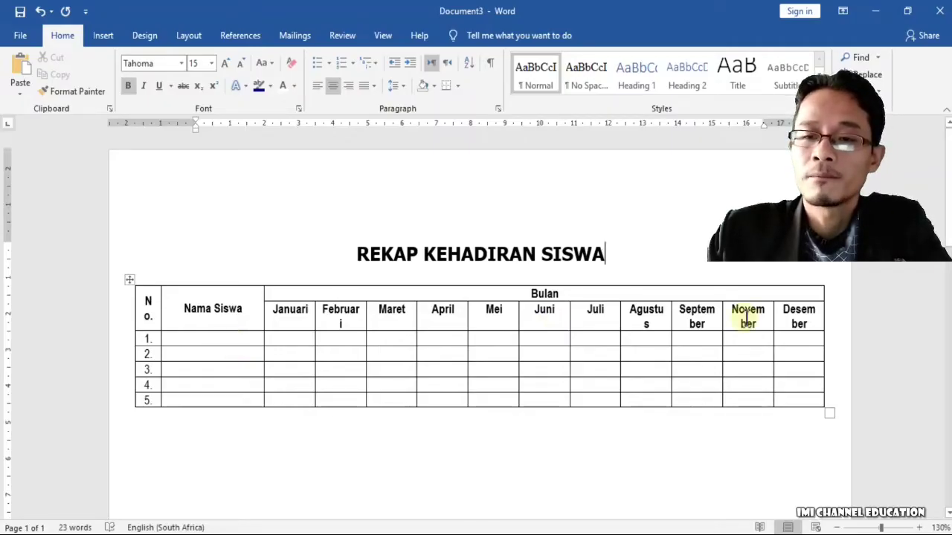
- Examine the "REKAP KEHADIRAN SISWA" table's "No." and month headings for words broken across two lines
{"action": "left_click", "coordinate": [355, 320]}
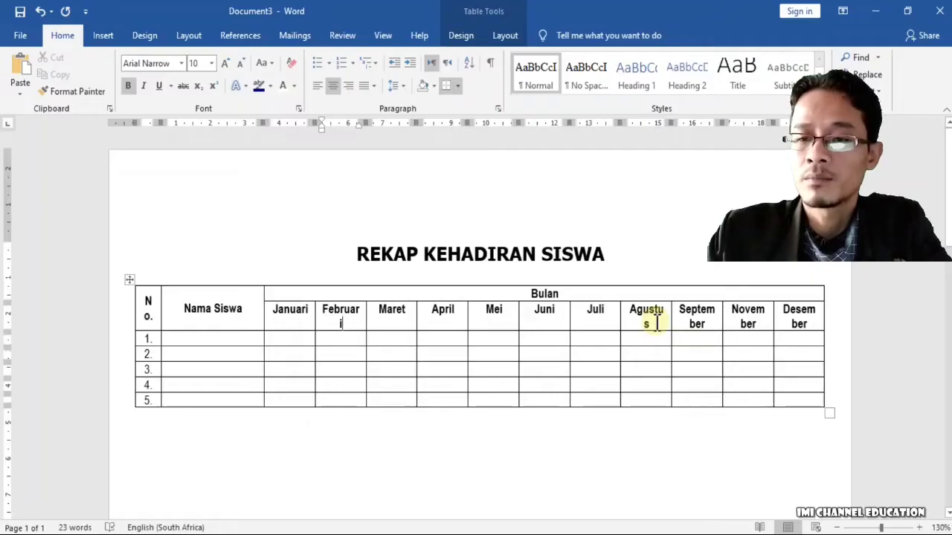
{"action": "left_click", "coordinate": [705, 327]}
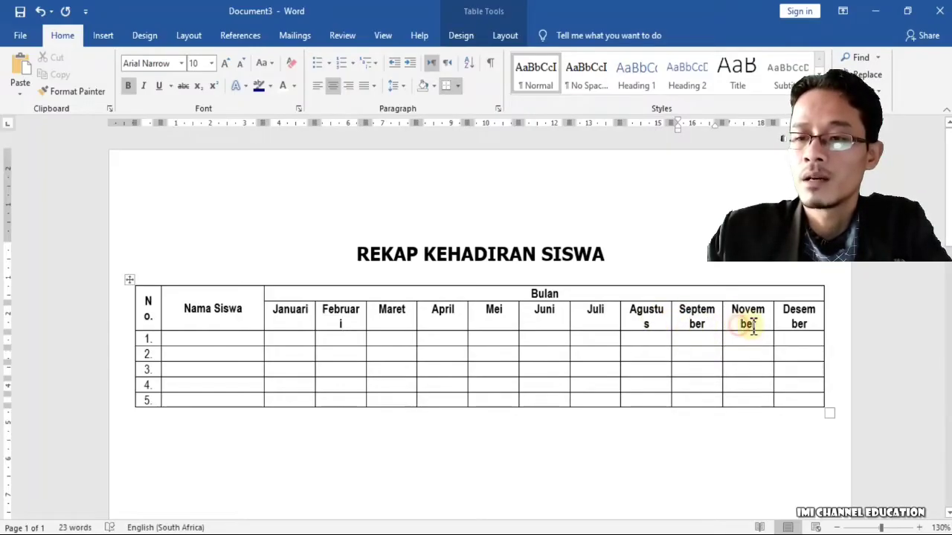
{"action": "left_click_drag", "start_coordinate": [739, 325], "coordinate": [753, 328]}
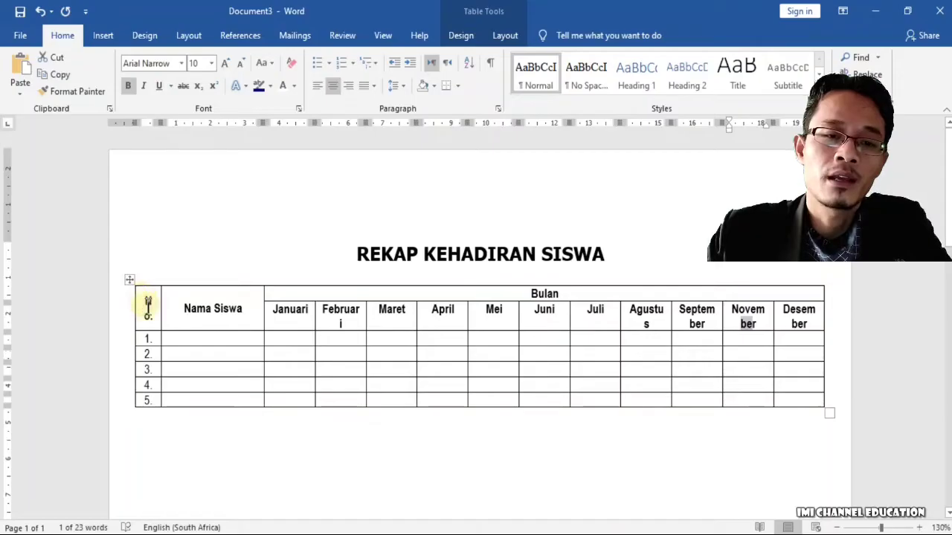
{"action": "left_click_drag", "start_coordinate": [144, 300], "coordinate": [152, 316]}
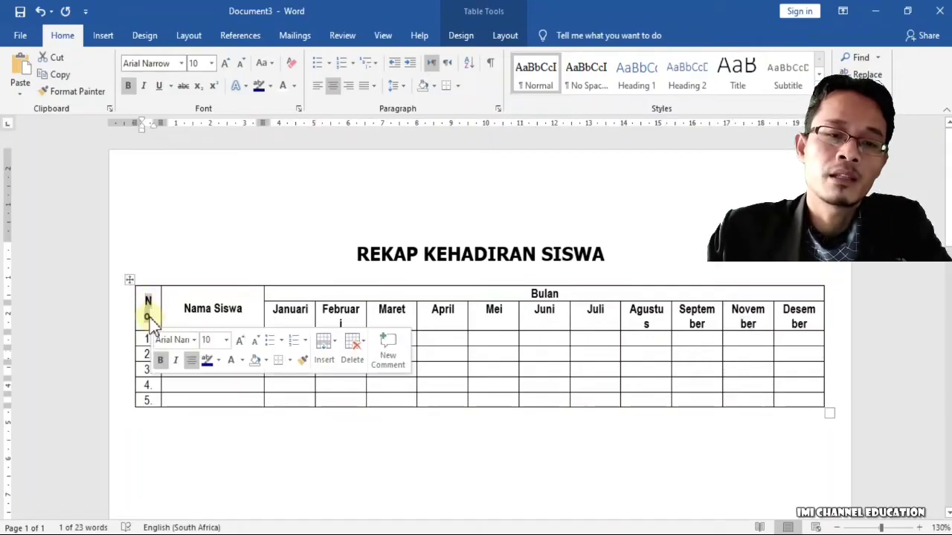
{"action": "left_click", "coordinate": [151, 313]}
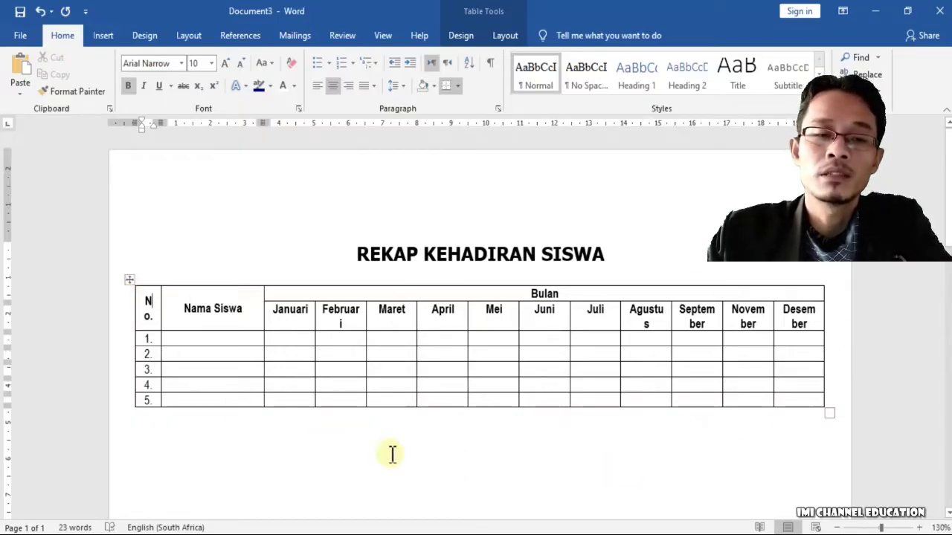
{"action": "left_click", "coordinate": [130, 280]}
{"action": "left_click", "coordinate": [158, 307]}
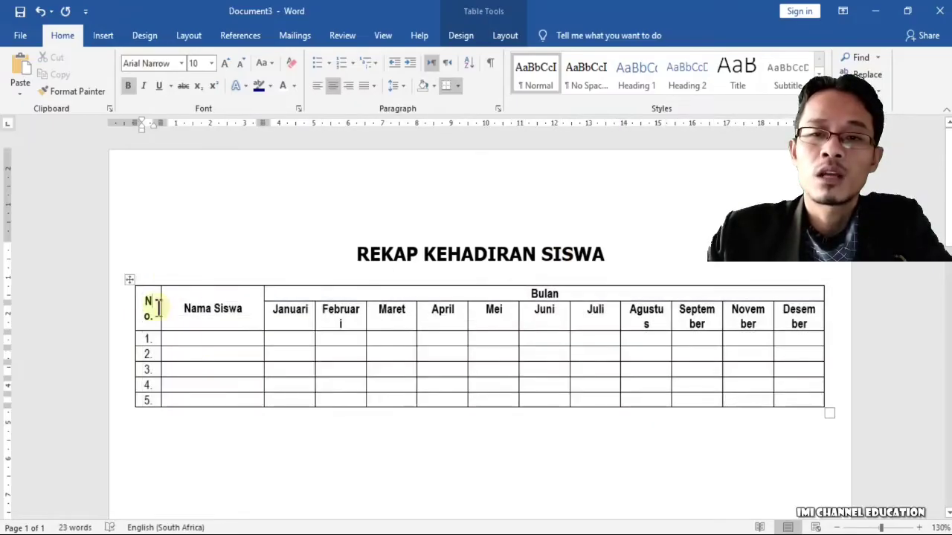
- Try a paragraph indentation of -0.2 cm before and after text on the whole attendance table, and undo it
{"action": "left_click", "coordinate": [130, 280]}
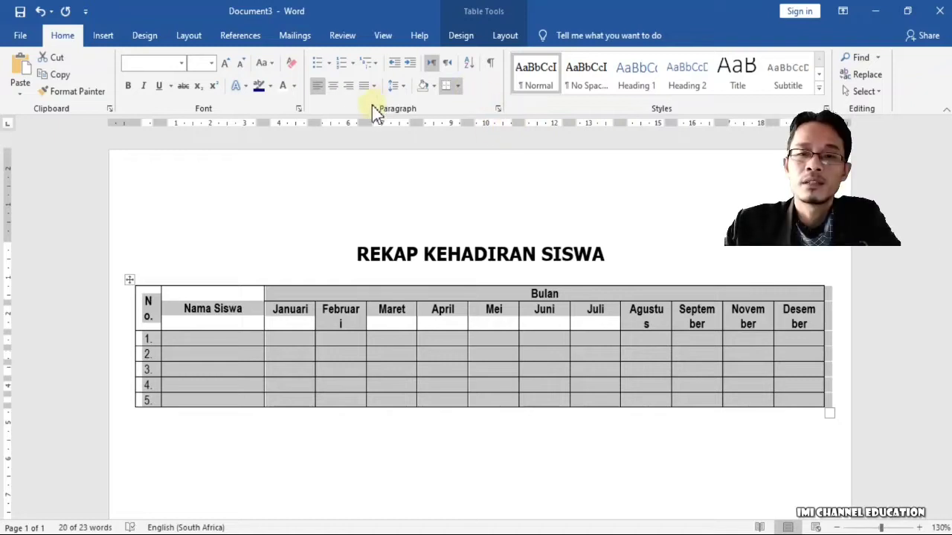
{"action": "left_click", "coordinate": [498, 109]}
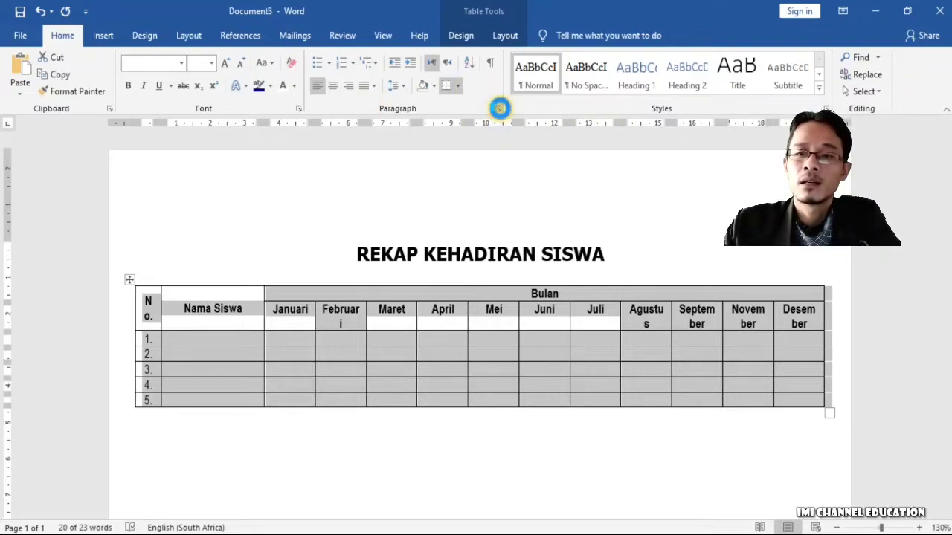
{"action": "left_click_drag", "start_coordinate": [679, 58], "coordinate": [671, 56]}
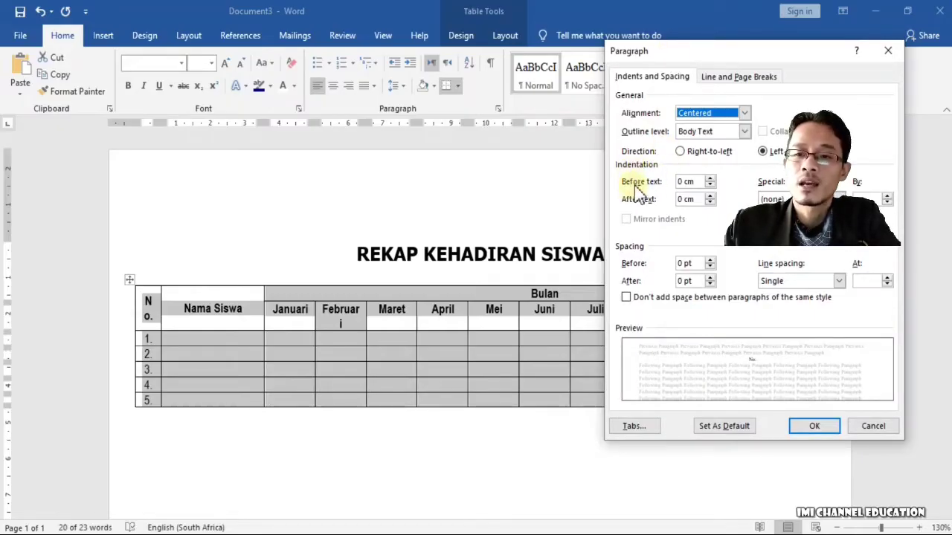
{"action": "left_click", "coordinate": [682, 182]}
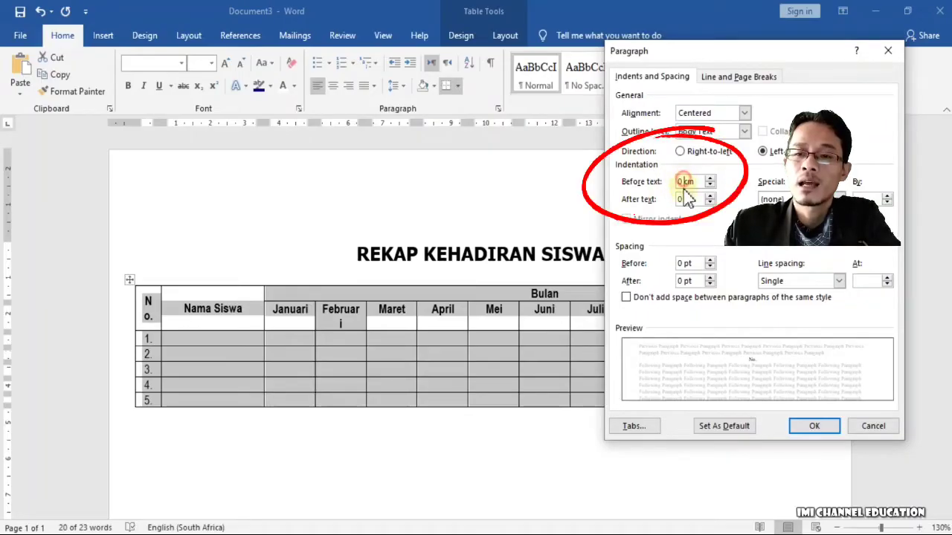
{"action": "left_click", "coordinate": [684, 198]}
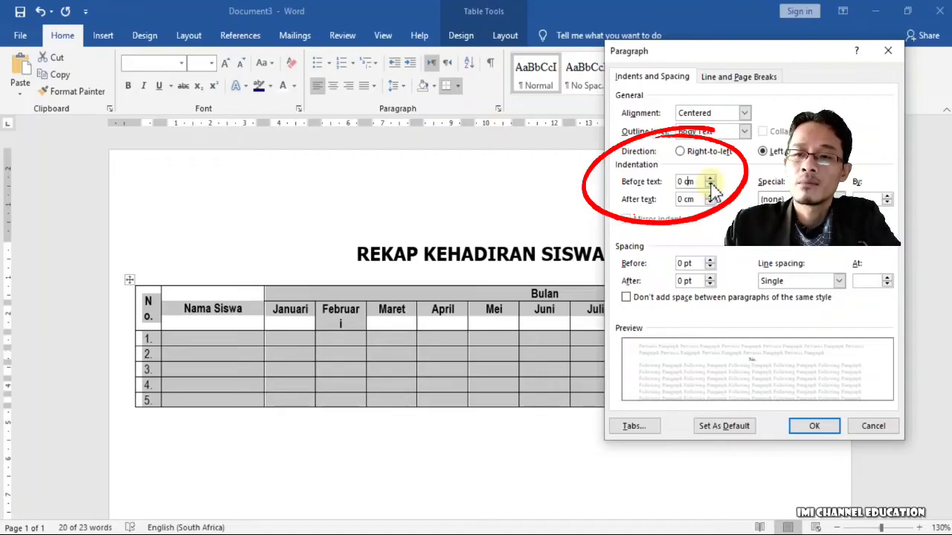
{"action": "left_click", "coordinate": [710, 185]}
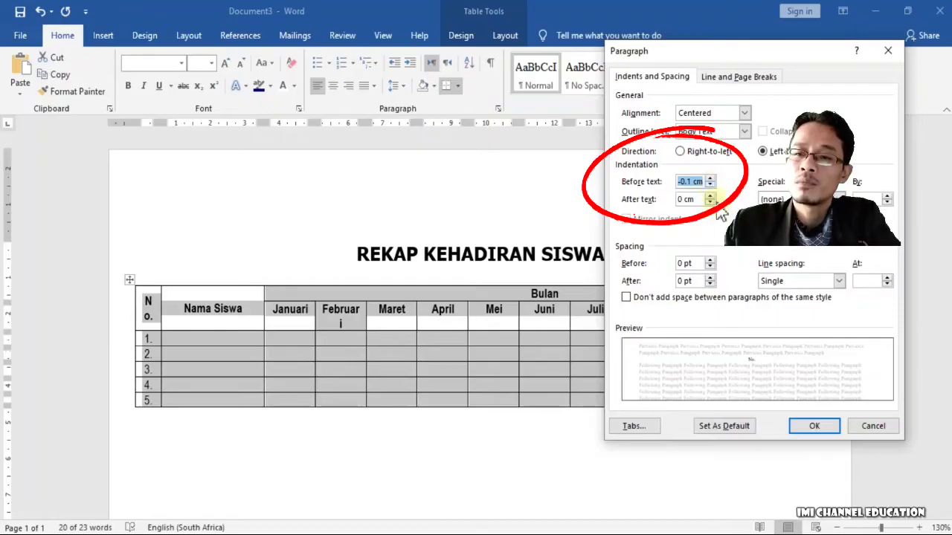
{"action": "left_click", "coordinate": [711, 203]}
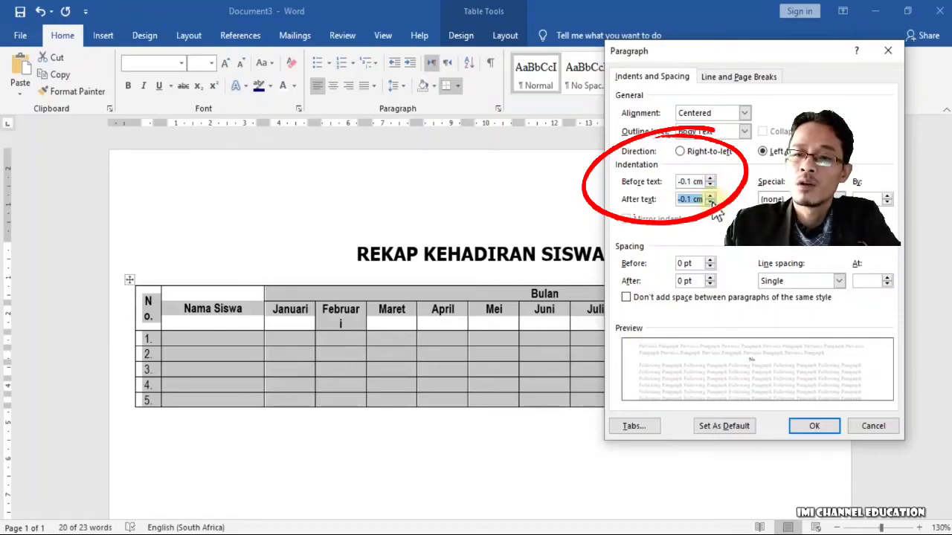
{"action": "left_click", "coordinate": [710, 186]}
{"action": "left_click", "coordinate": [711, 203]}
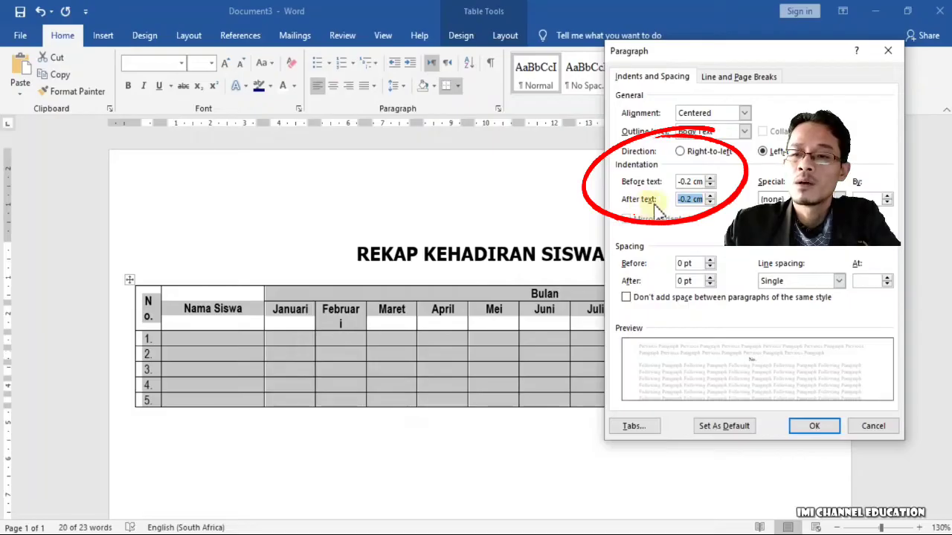
{"action": "left_click", "coordinate": [812, 427]}
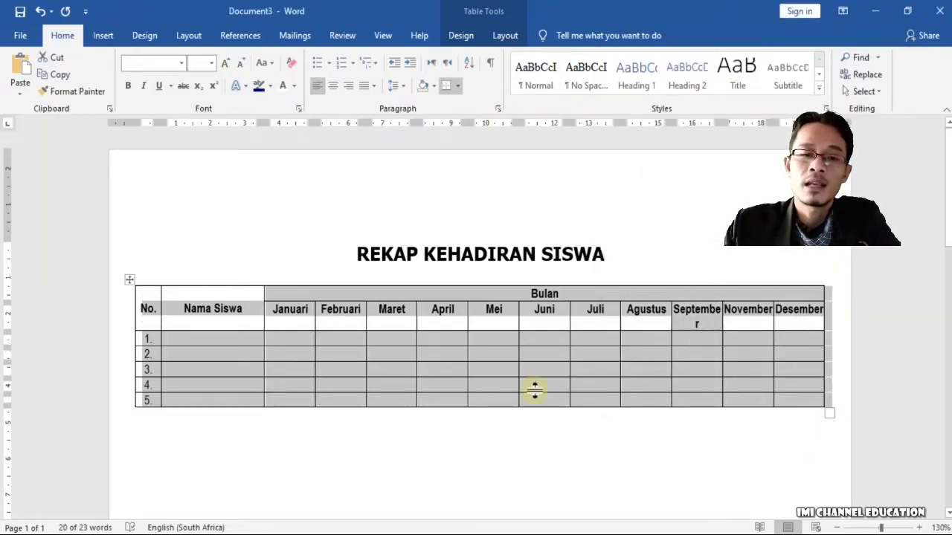
{"action": "left_click", "coordinate": [403, 312]}
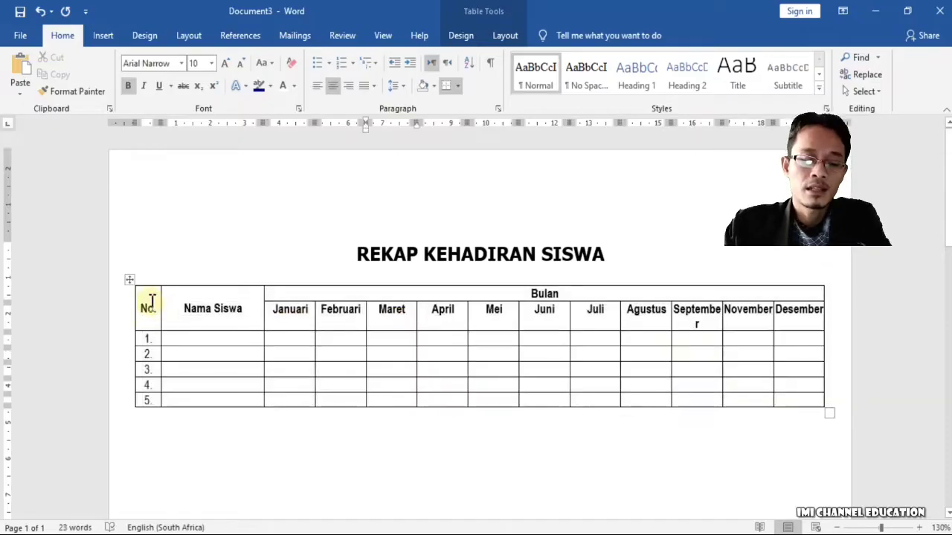
{"action": "key", "text": "ctrl+z"}
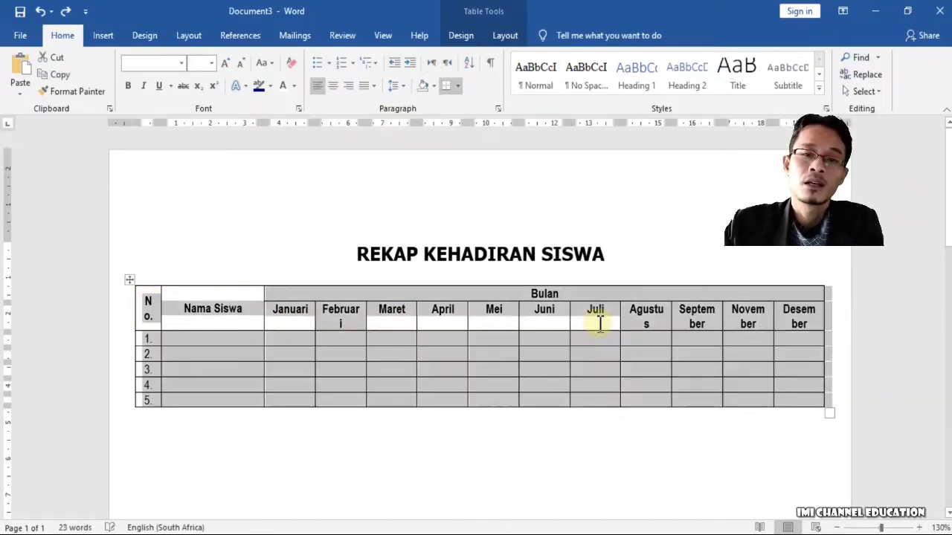
- Set the paragraph indentation of the whole attendance table to -0.2 cm inside and -0.2 cm outside
{"action": "left_click", "coordinate": [498, 108]}
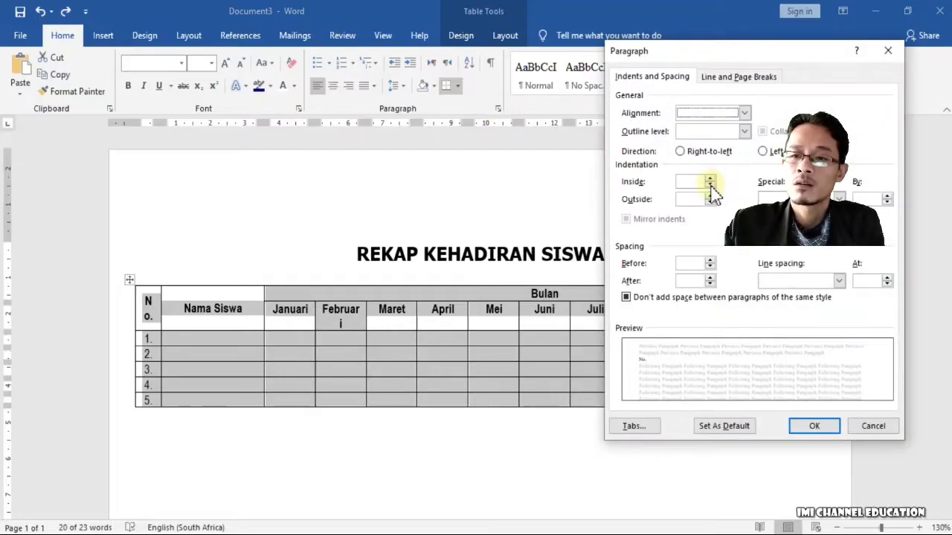
{"action": "left_click", "coordinate": [710, 185]}
{"action": "left_click", "coordinate": [711, 202]}
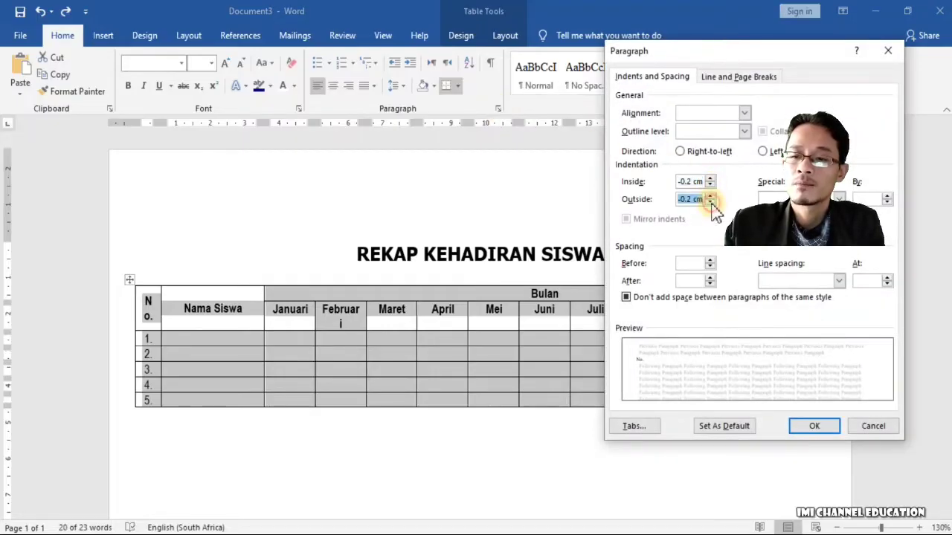
{"action": "left_click", "coordinate": [814, 429]}
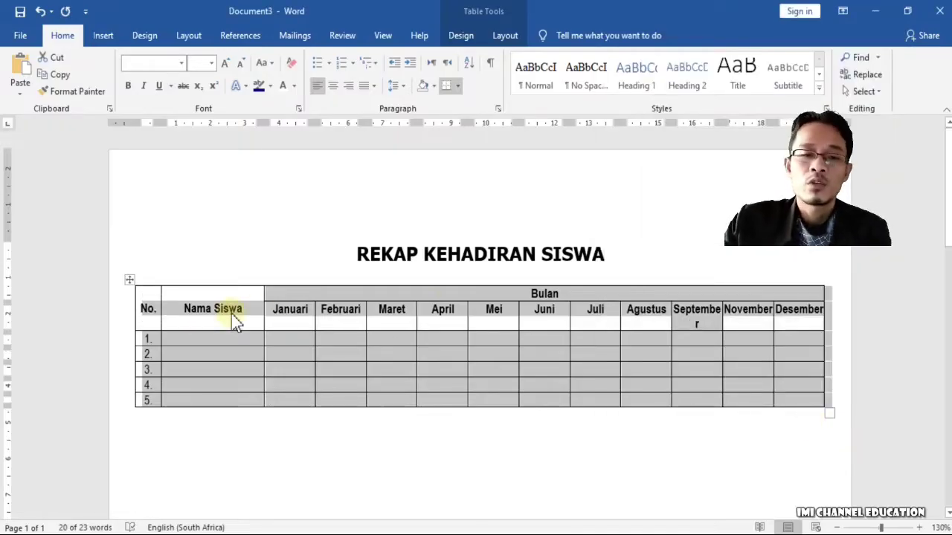
{"action": "left_click", "coordinate": [157, 319]}
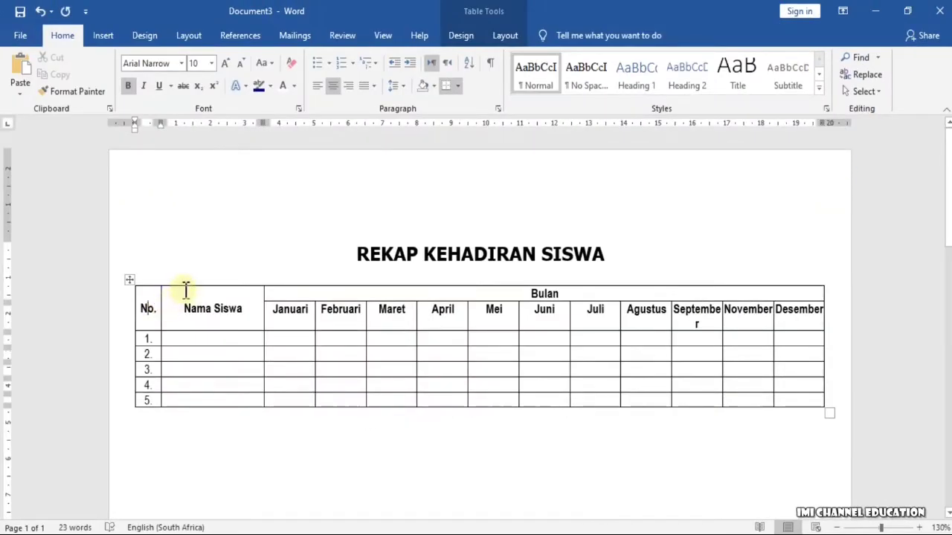
- Condense the character spacing of the September, November and Desember headings by 0.3 pt
{"action": "left_click", "coordinate": [707, 324]}
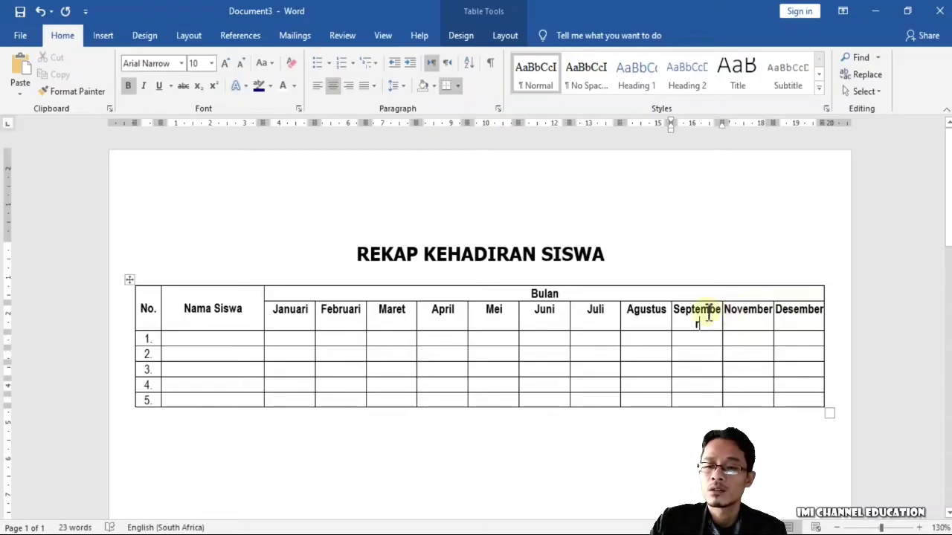
{"action": "left_click_drag", "start_coordinate": [691, 316], "coordinate": [795, 326]}
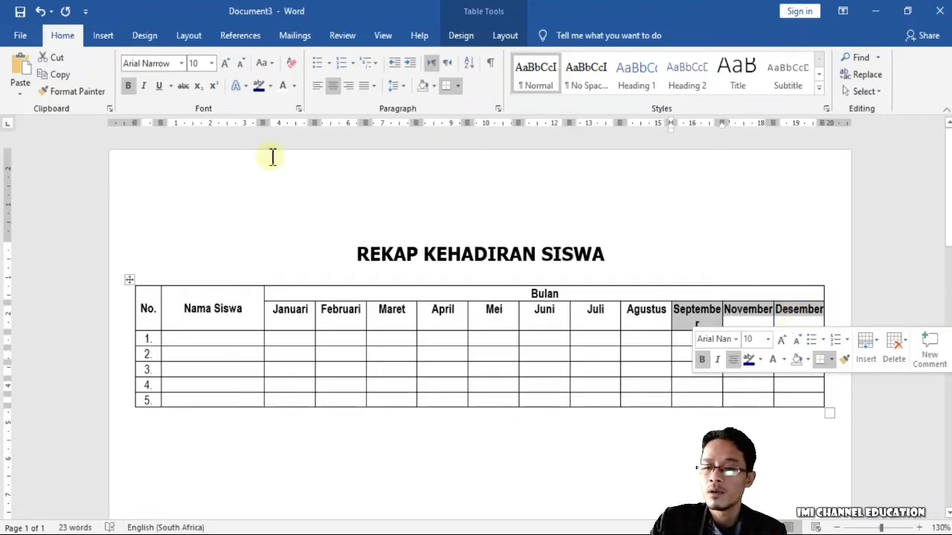
{"action": "left_click", "coordinate": [299, 110]}
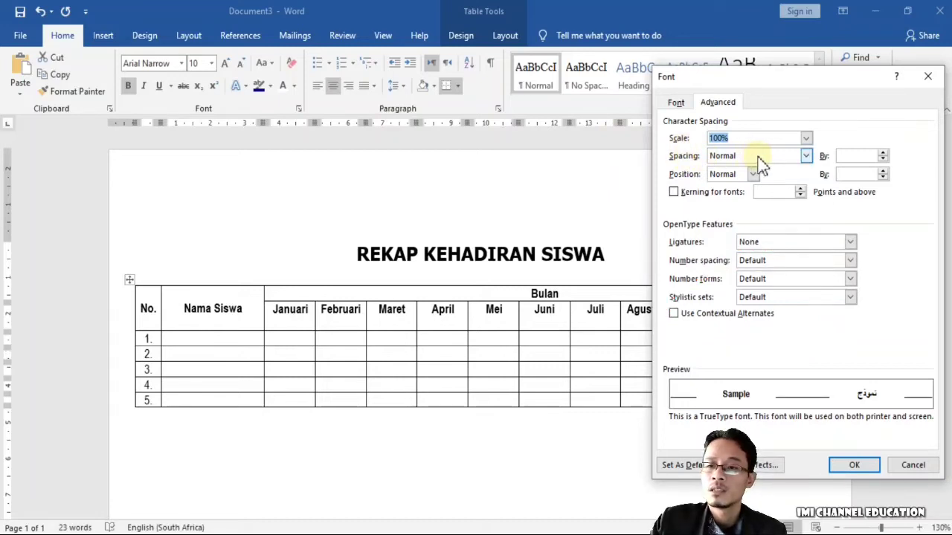
{"action": "left_click", "coordinate": [883, 159]}
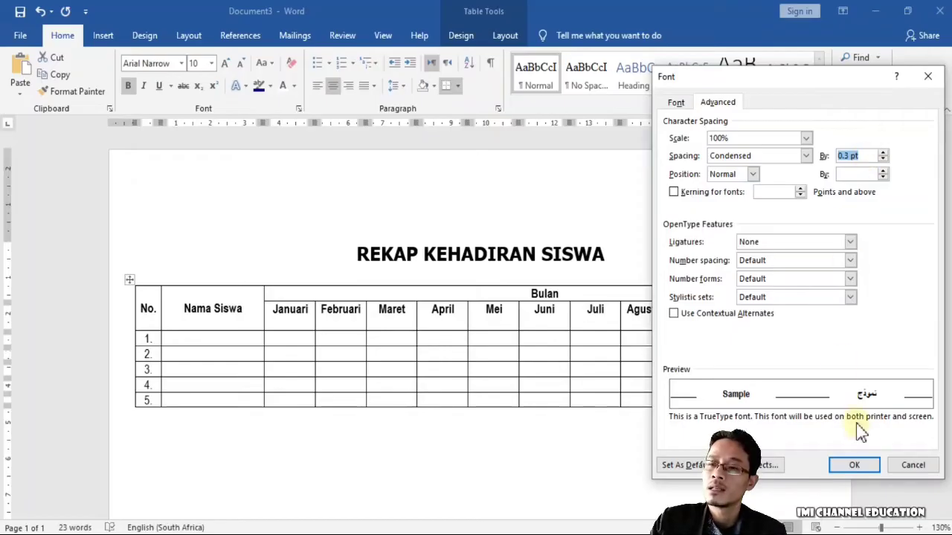
{"action": "left_click", "coordinate": [856, 463]}
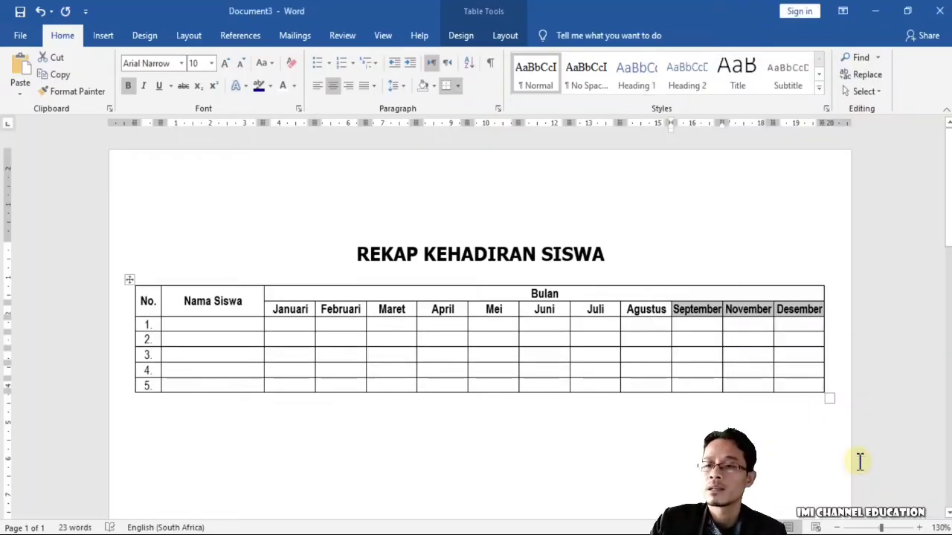
{"action": "left_click", "coordinate": [392, 331]}
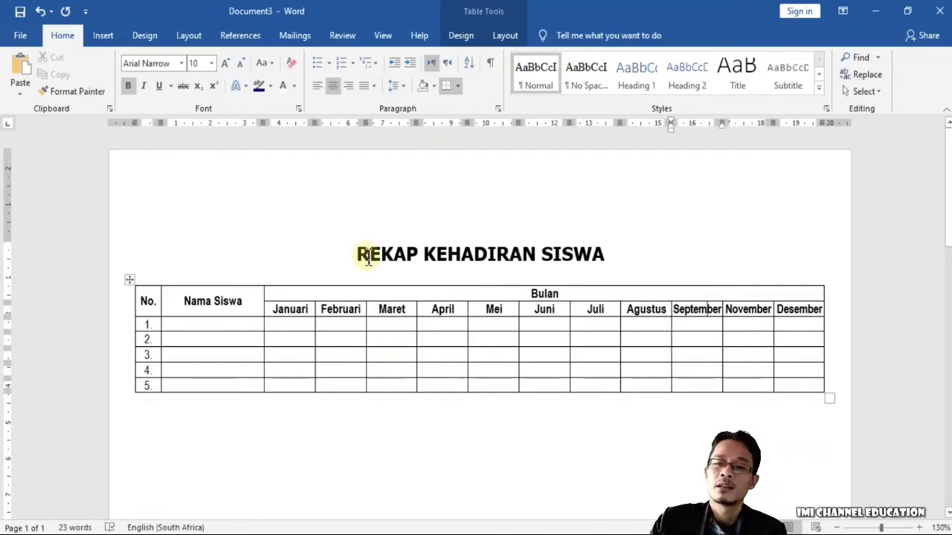
- Try to spread out the title "REKAP KEHADIRAN SISWA" by inserting a space after each letter by hand
{"action": "left_click_drag", "start_coordinate": [358, 256], "coordinate": [611, 260]}
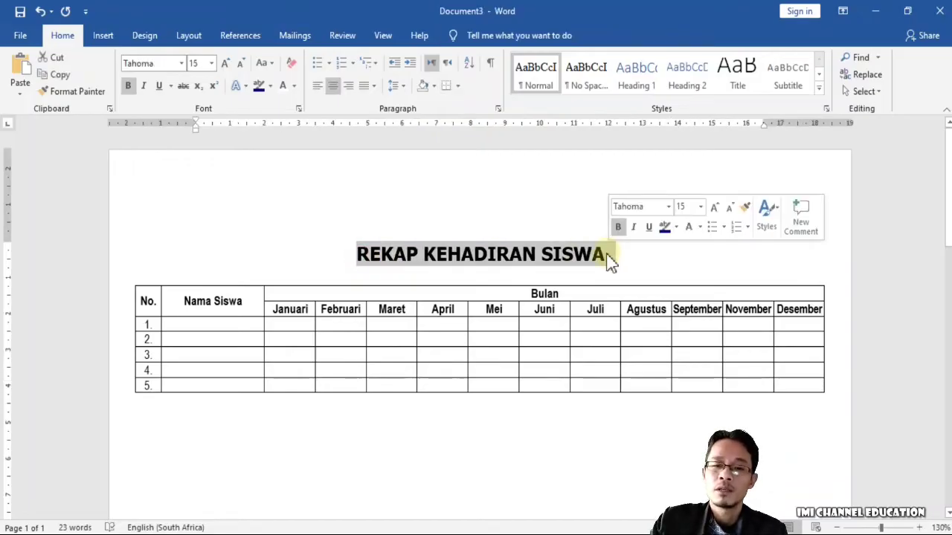
{"action": "left_click", "coordinate": [611, 261]}
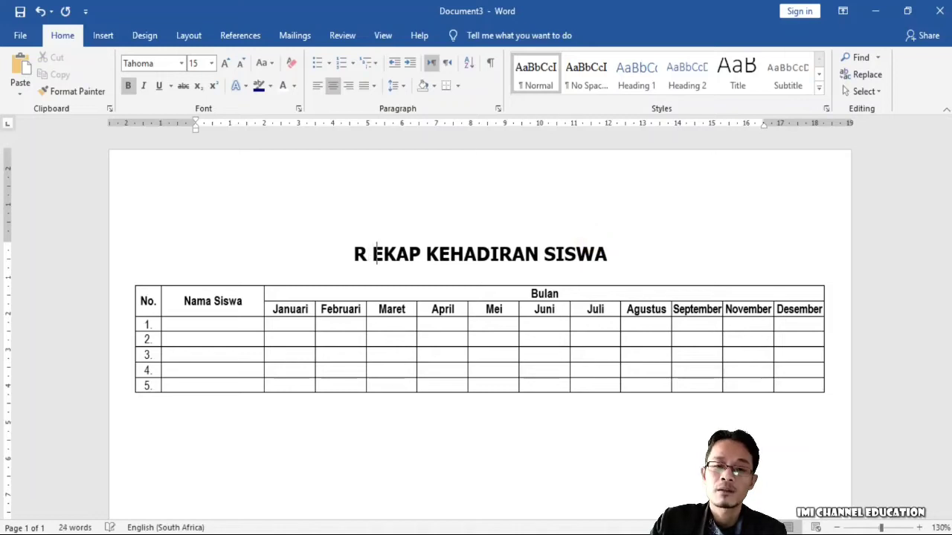
{"action": "key", "text": "Right"}
{"action": "key", "text": "Right"}
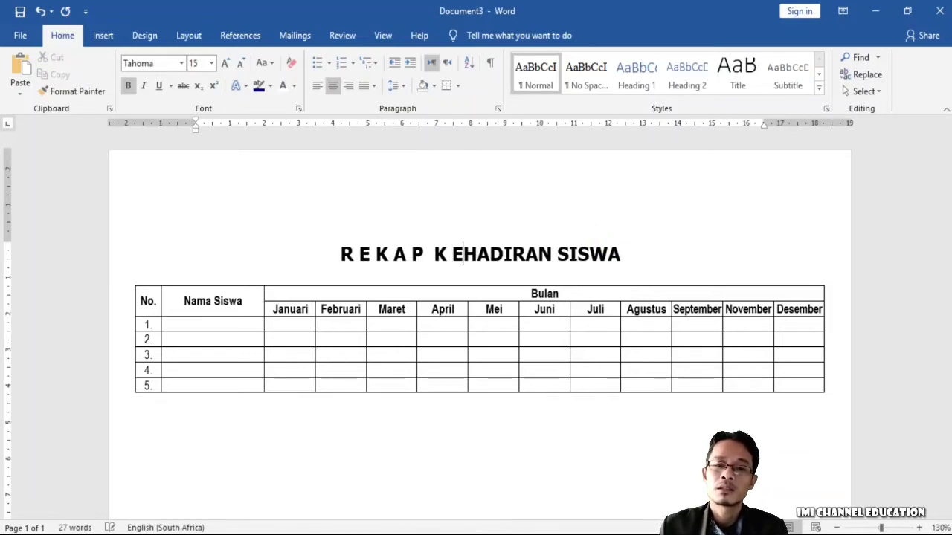
{"action": "key", "text": "Right"}
{"action": "key", "text": "Right"}
{"action": "key", "text": "Right"}
{"action": "key", "text": "Right"}
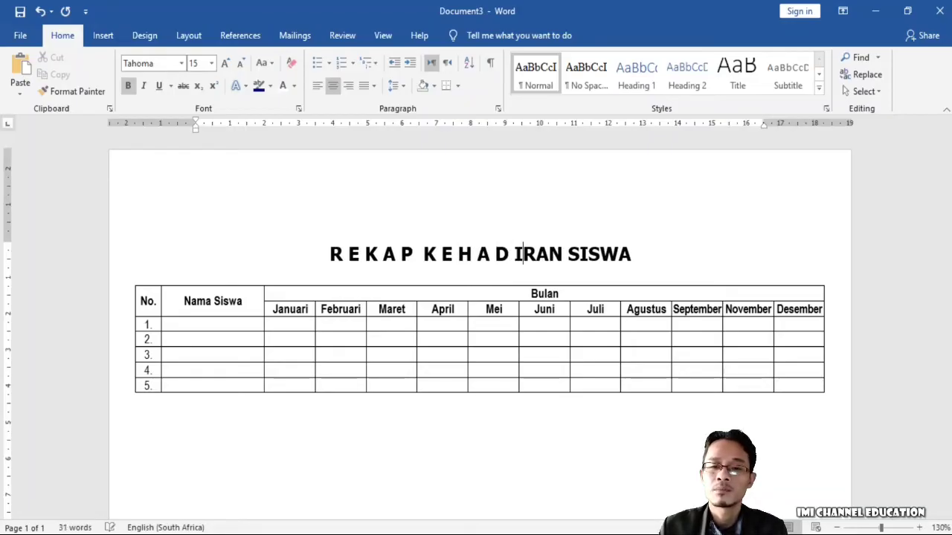
{"action": "key", "text": "Right"}
{"action": "key", "text": "Right"}
{"action": "key", "text": "Right"}
{"action": "key", "text": "Right"}
{"action": "key", "text": "Right"}
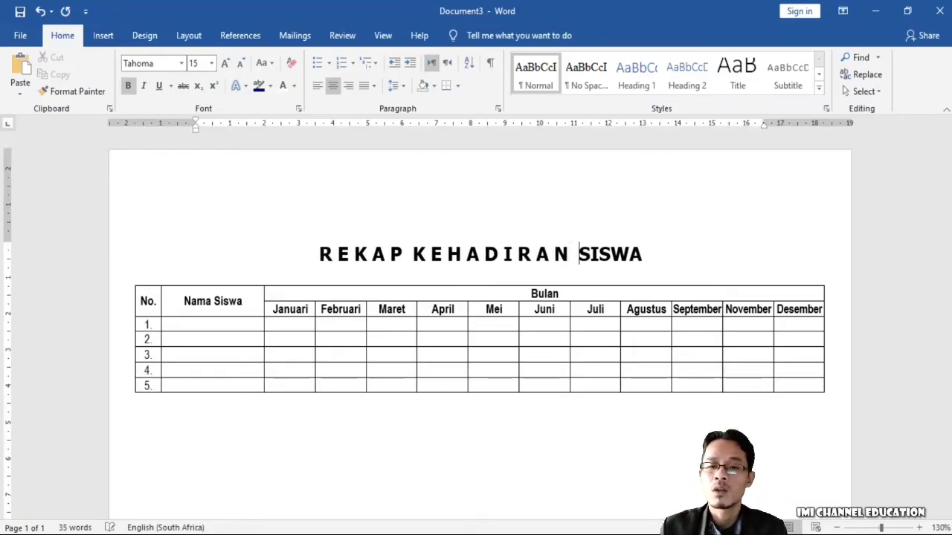
{"action": "key", "text": "Right"}
{"action": "key", "text": "Right"}
{"action": "key", "text": "Right"}
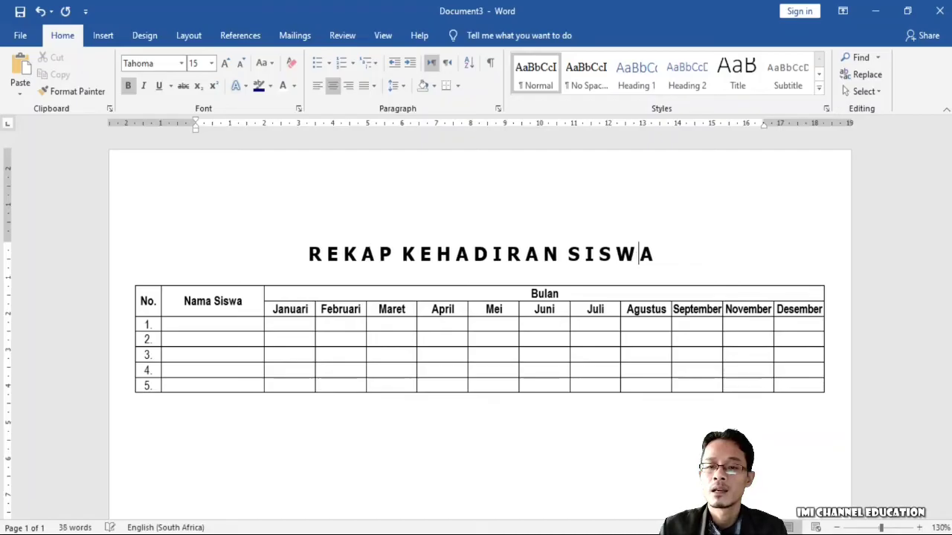
- Undo all the spaces inserted by hand between the letters of the title
{"action": "key", "text": "ctrl+z"}
{"action": "key", "text": "ctrl+z"}
{"action": "key", "text": "ctrl+z"}
{"action": "key", "text": "ctrl+z"}
{"action": "key", "text": "ctrl+z"}
{"action": "key", "text": "ctrl+z"}
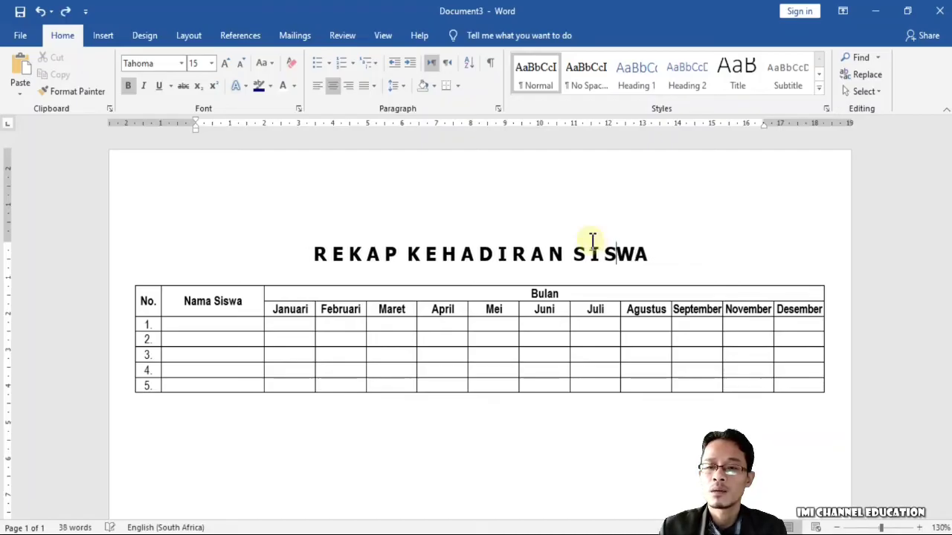
{"action": "key", "text": "ctrl+z"}
{"action": "key", "text": "ctrl+z"}
{"action": "key", "text": "ctrl+z"}
{"action": "key", "text": "ctrl+z"}
{"action": "key", "text": "ctrl+z"}
{"action": "key", "text": "ctrl+z"}
{"action": "key", "text": "ctrl+z"}
{"action": "key", "text": "ctrl+z"}
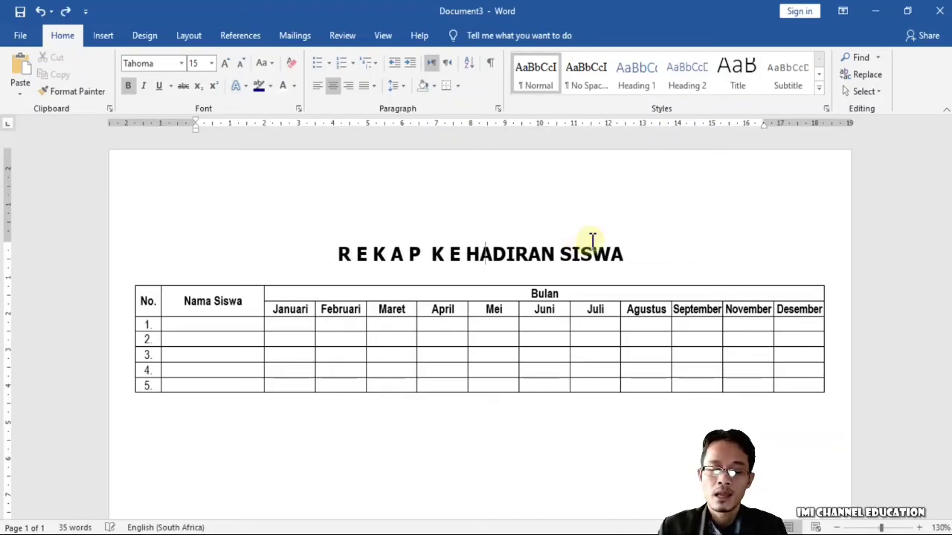
{"action": "key", "text": "ctrl+z"}
{"action": "key", "text": "ctrl+z"}
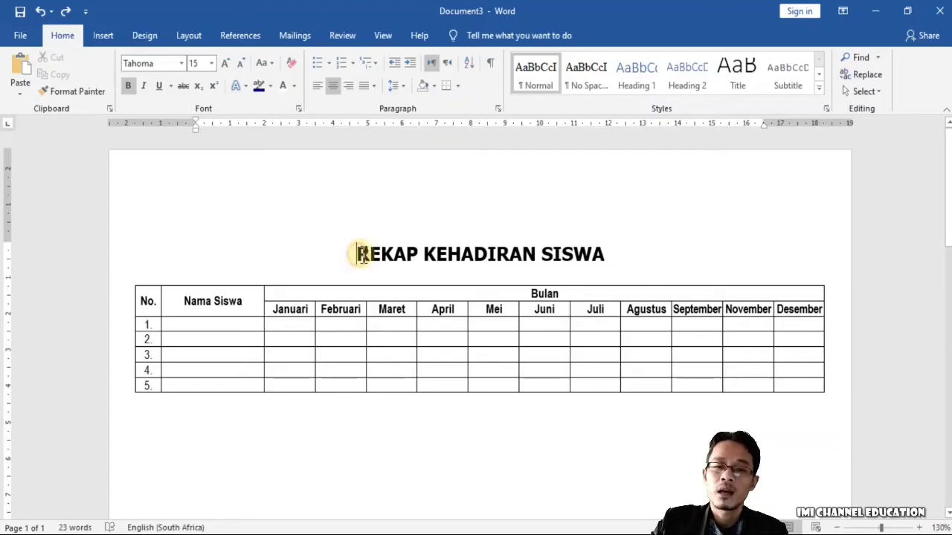
- Apply expanded character spacing of 2 pt to the whole title "REKAP KEHADIRAN SISWA"
{"action": "left_click_drag", "start_coordinate": [358, 255], "coordinate": [605, 253]}
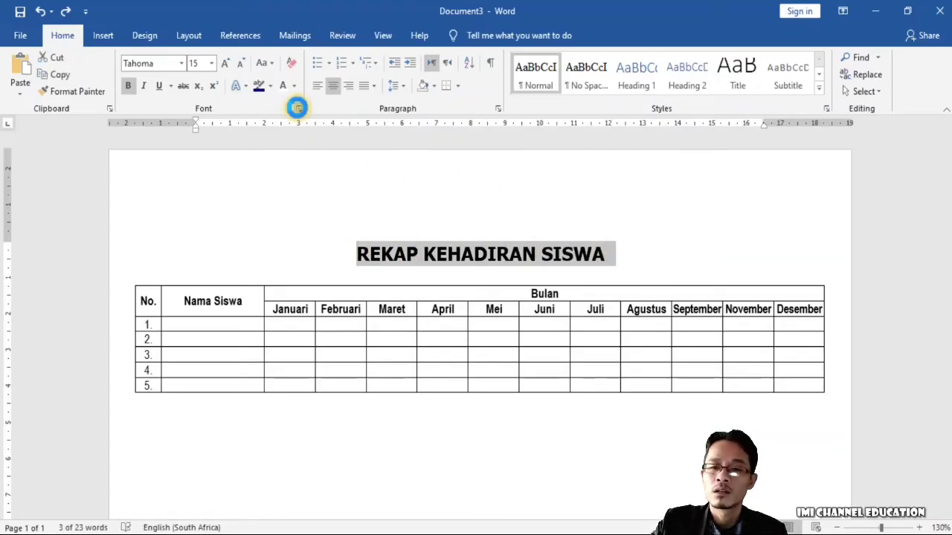
{"action": "left_click", "coordinate": [299, 110]}
{"action": "left_click", "coordinate": [751, 158]}
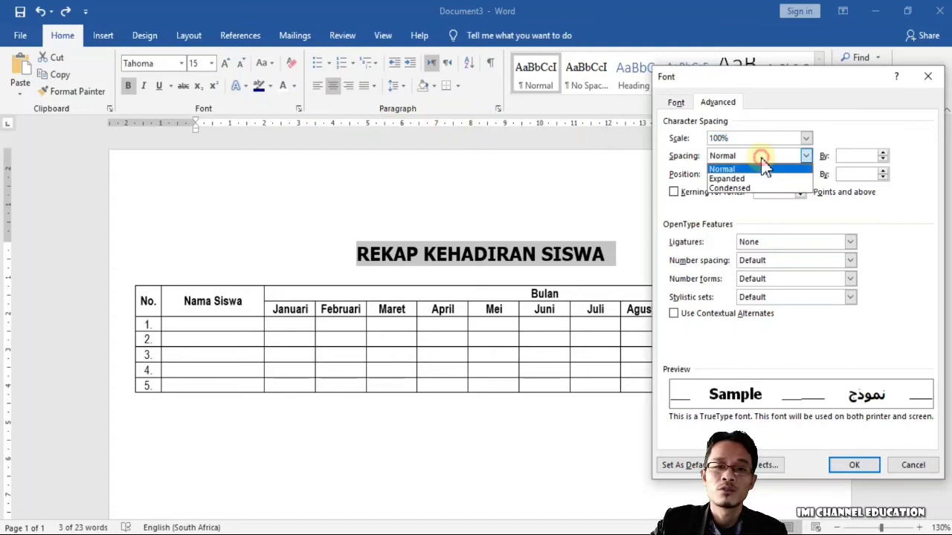
{"action": "left_click", "coordinate": [751, 179]}
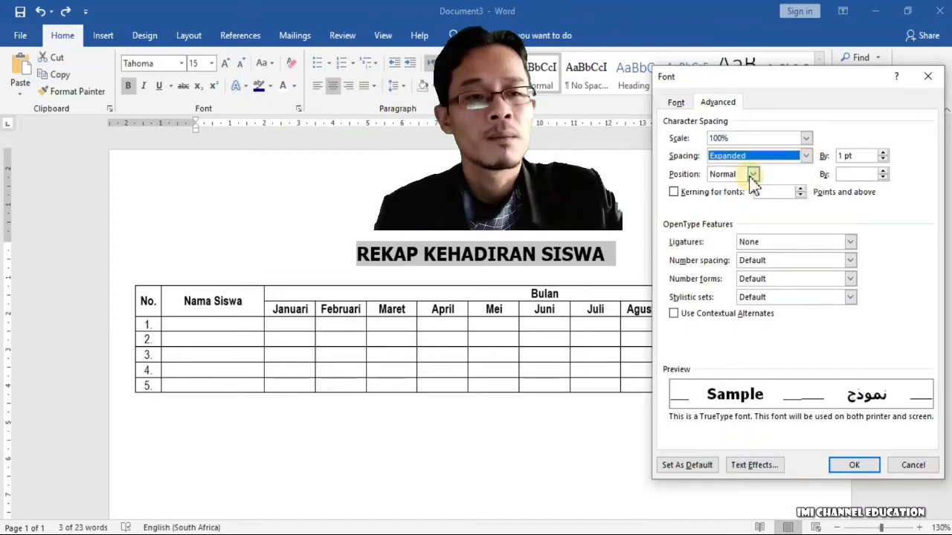
{"action": "left_click", "coordinate": [845, 156]}
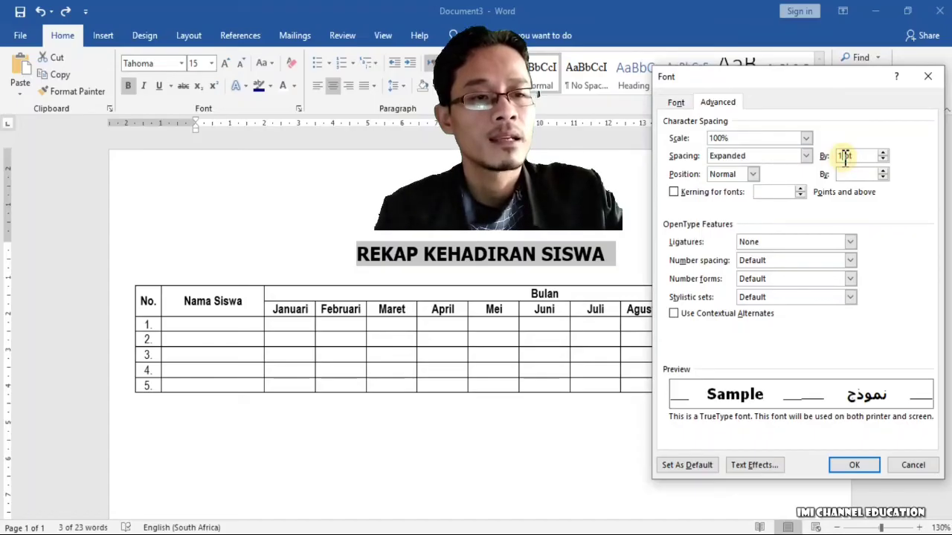
{"action": "key", "text": "BackSpace"}
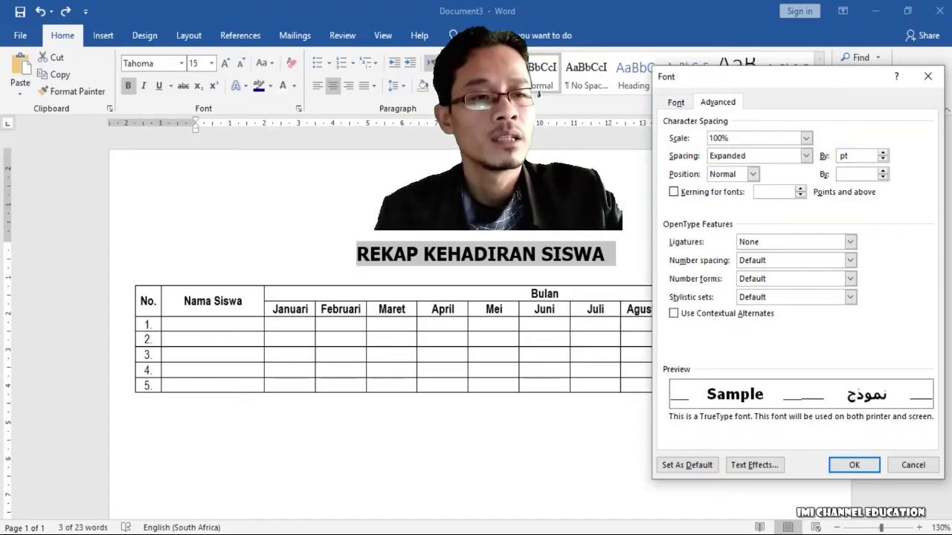
{"action": "type", "text": "2"}
{"action": "left_click", "coordinate": [869, 466]}
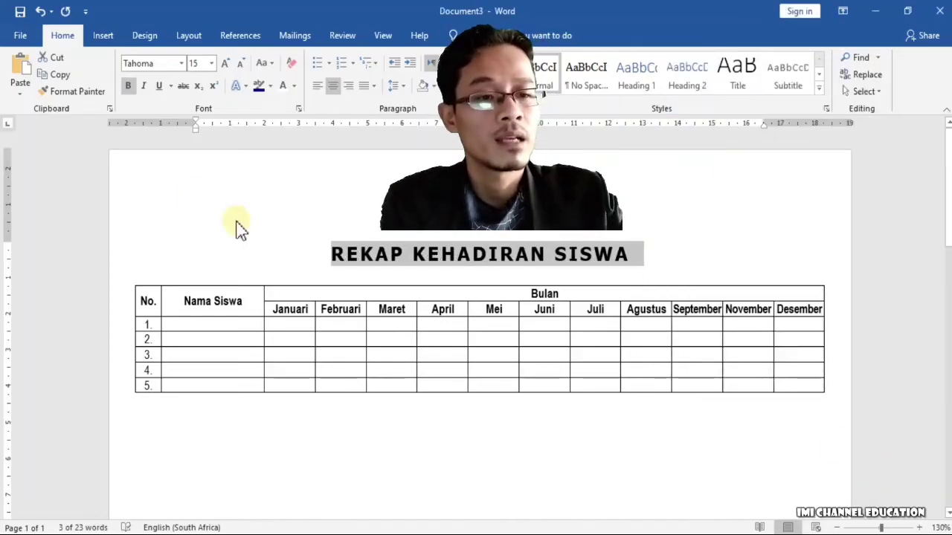
- Set the title's expanded character spacing to 4 pt and deselect the title
{"action": "left_click", "coordinate": [298, 109]}
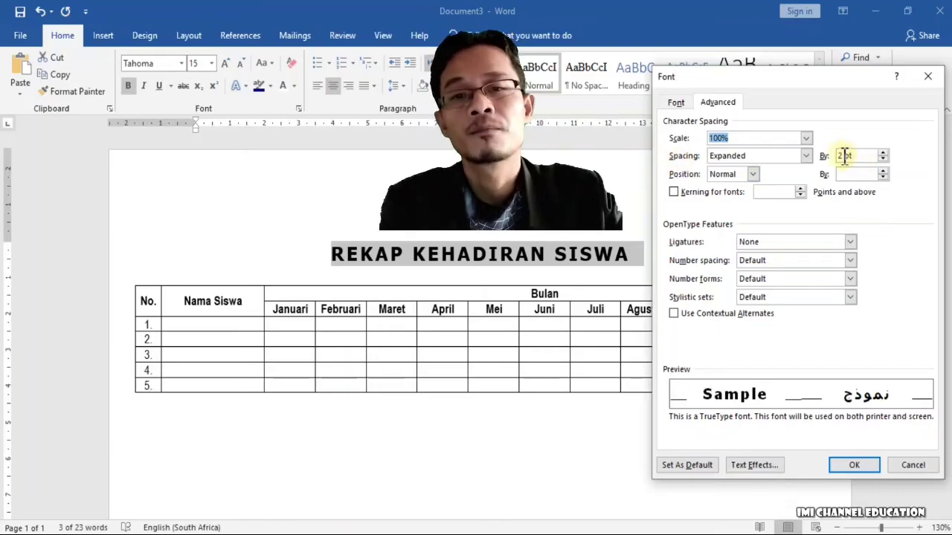
{"action": "left_click", "coordinate": [845, 154]}
{"action": "key", "text": "BackSpace"}
{"action": "key", "text": "BackSpace"}
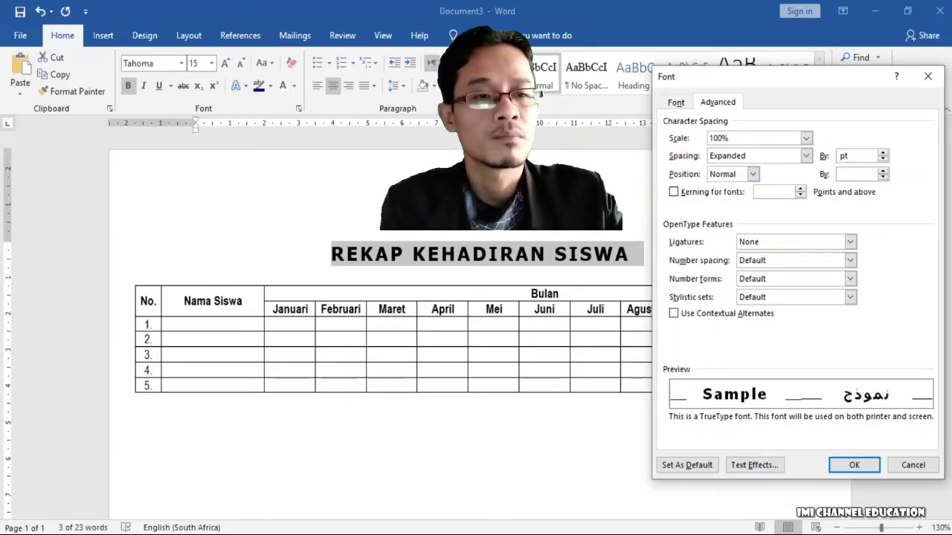
{"action": "type", "text": "3"}
{"action": "key", "text": "BackSpace"}
{"action": "type", "text": "4"}
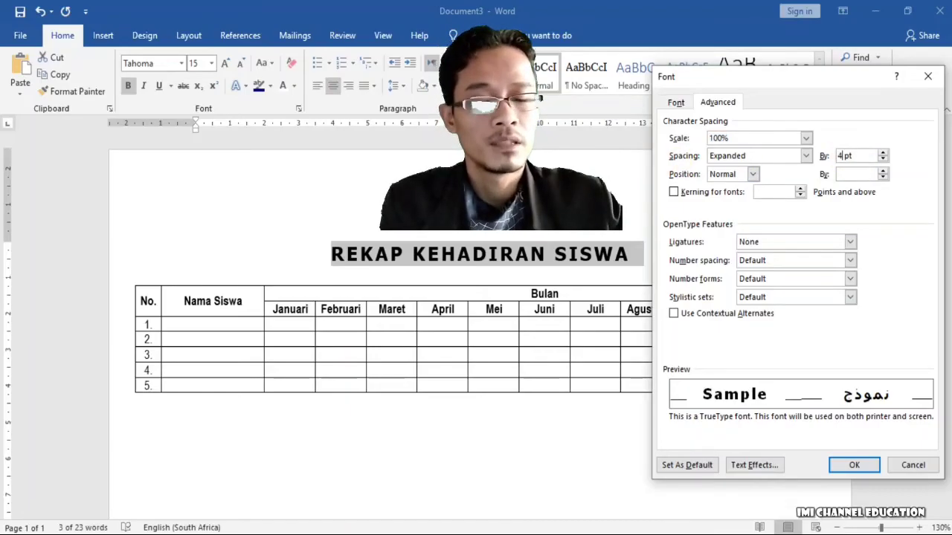
{"action": "left_click", "coordinate": [870, 464]}
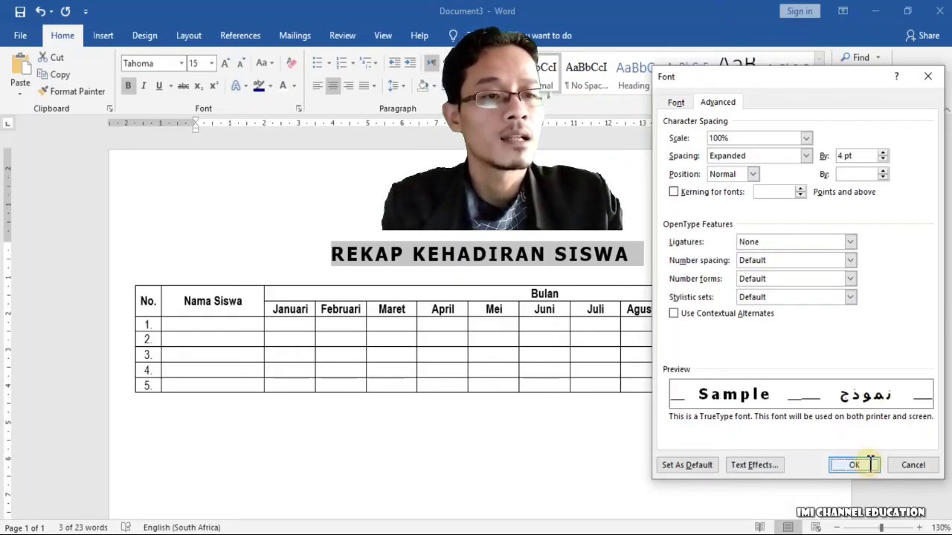
{"action": "left_click", "coordinate": [673, 251]}
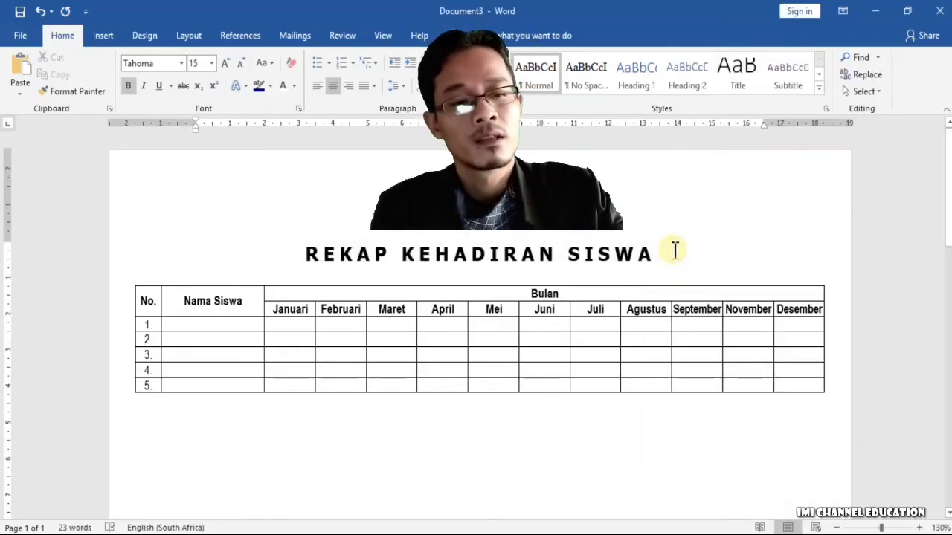